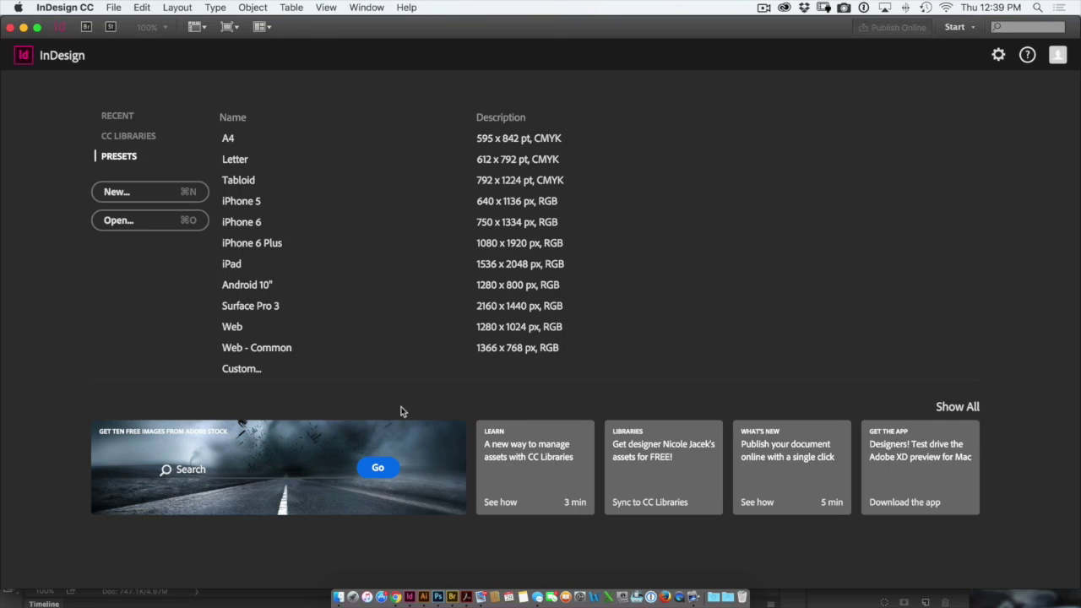
- Create a new Letter-size document, Untitled-4, with the default New Document settings
{"action": "left_click", "coordinate": [113, 6]}
{"action": "mouse_move", "coordinate": [121, 24]}
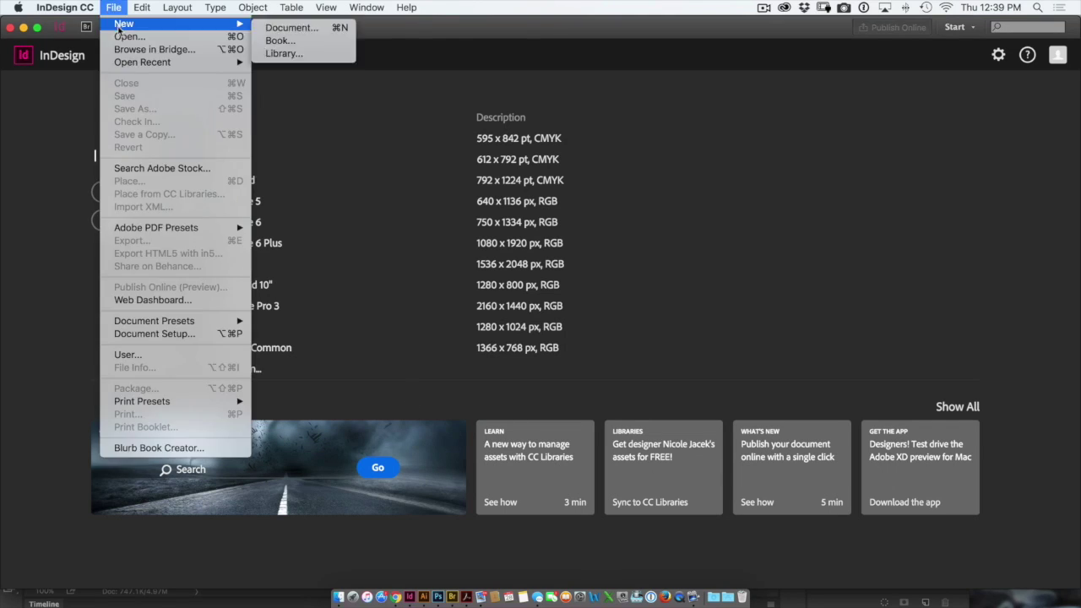
{"action": "left_click", "coordinate": [296, 28]}
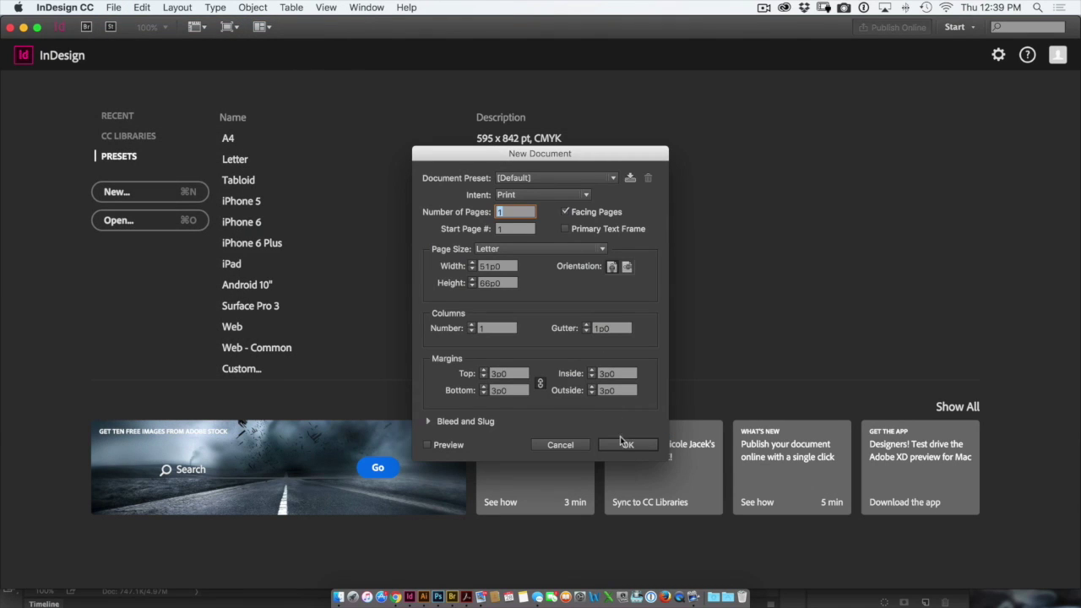
{"action": "left_click", "coordinate": [640, 443]}
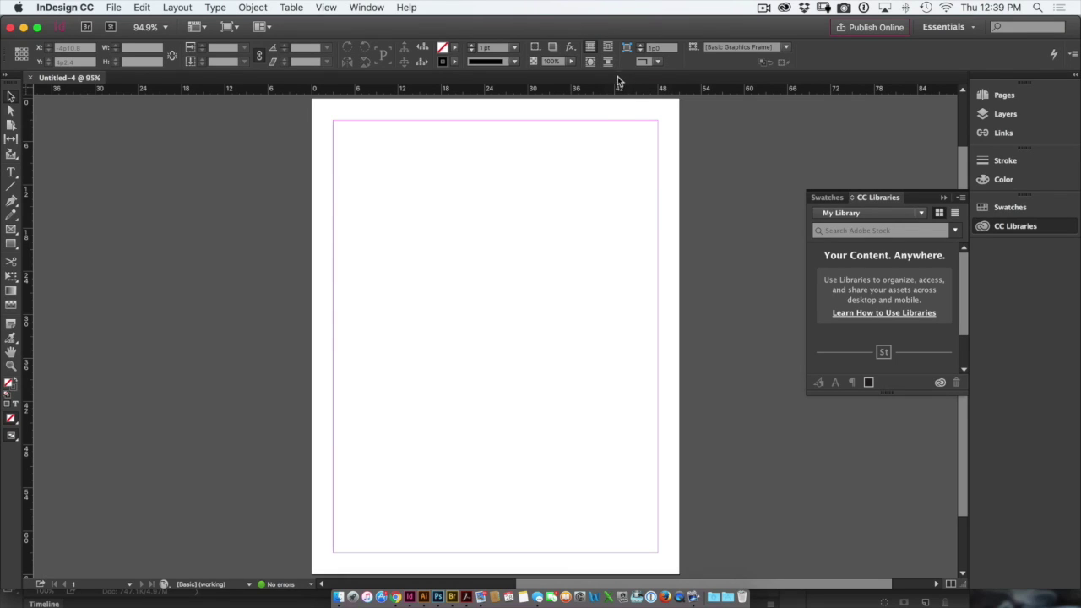
{"action": "left_click", "coordinate": [83, 8]}
- Set the Interface preferences Color Theme to Medium Light
{"action": "mouse_move", "coordinate": [91, 53]}
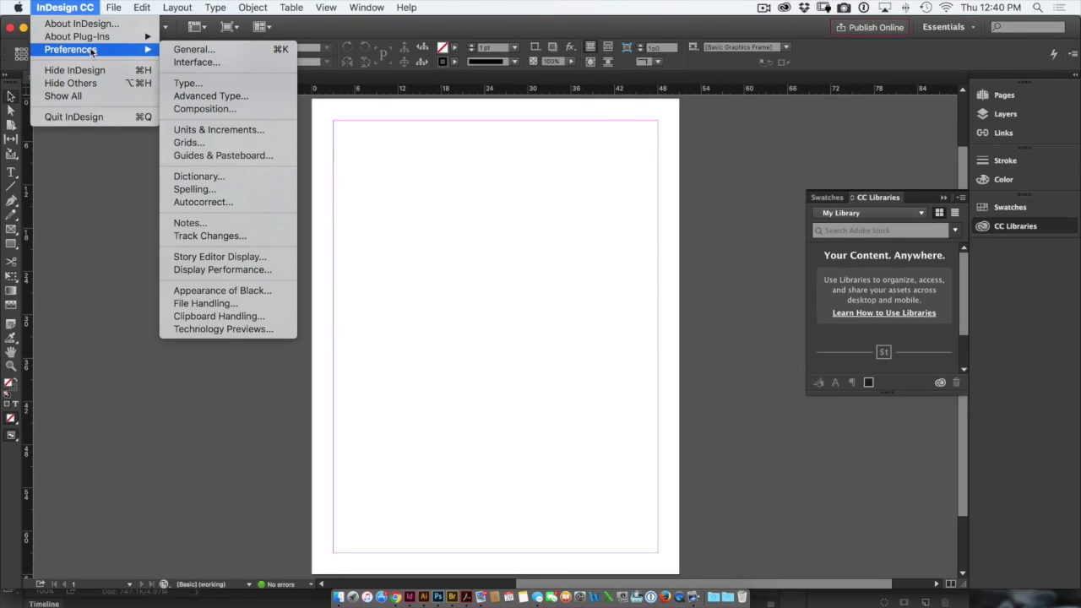
{"action": "left_click", "coordinate": [223, 69]}
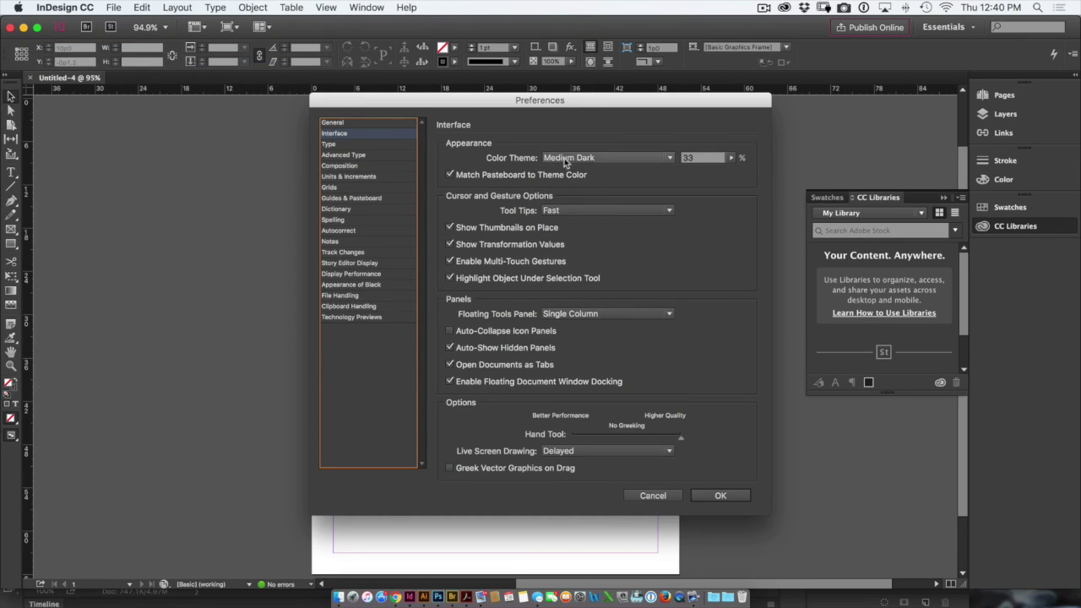
{"action": "left_click", "coordinate": [565, 160]}
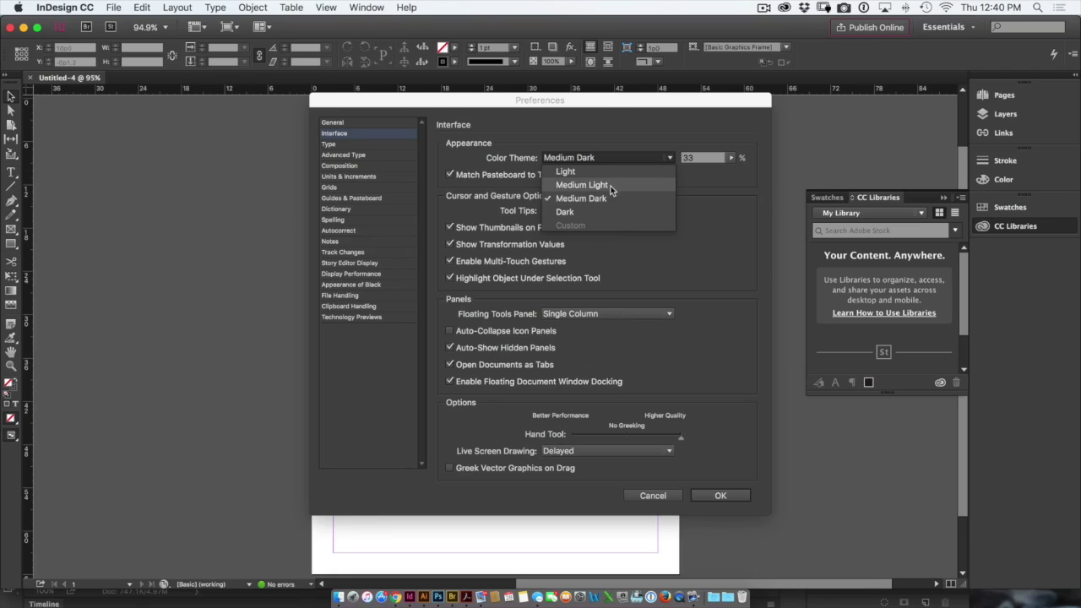
{"action": "left_click", "coordinate": [610, 186]}
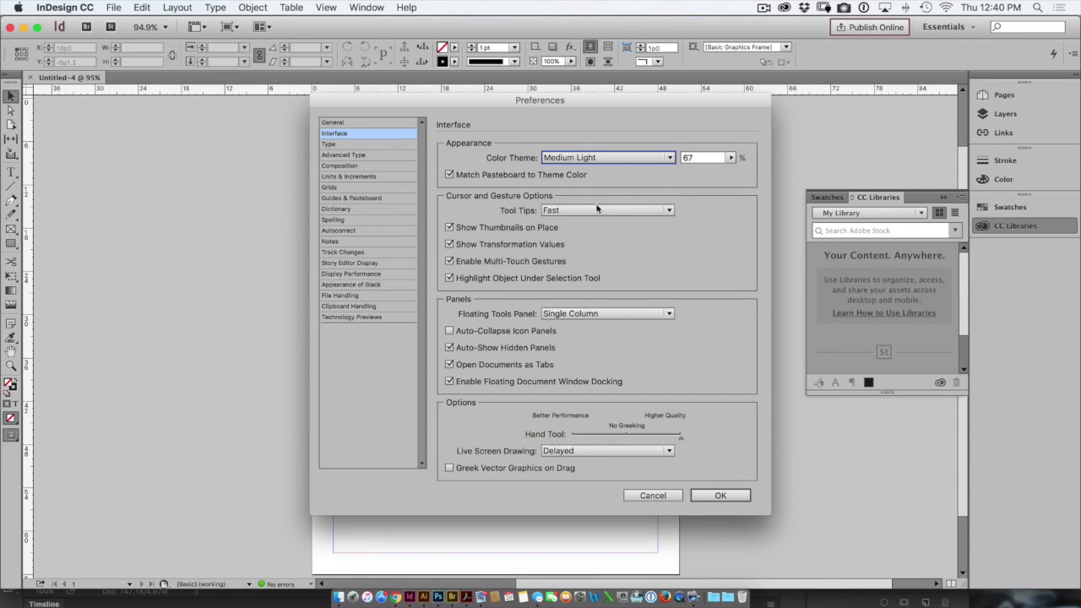
{"action": "key", "text": "Return"}
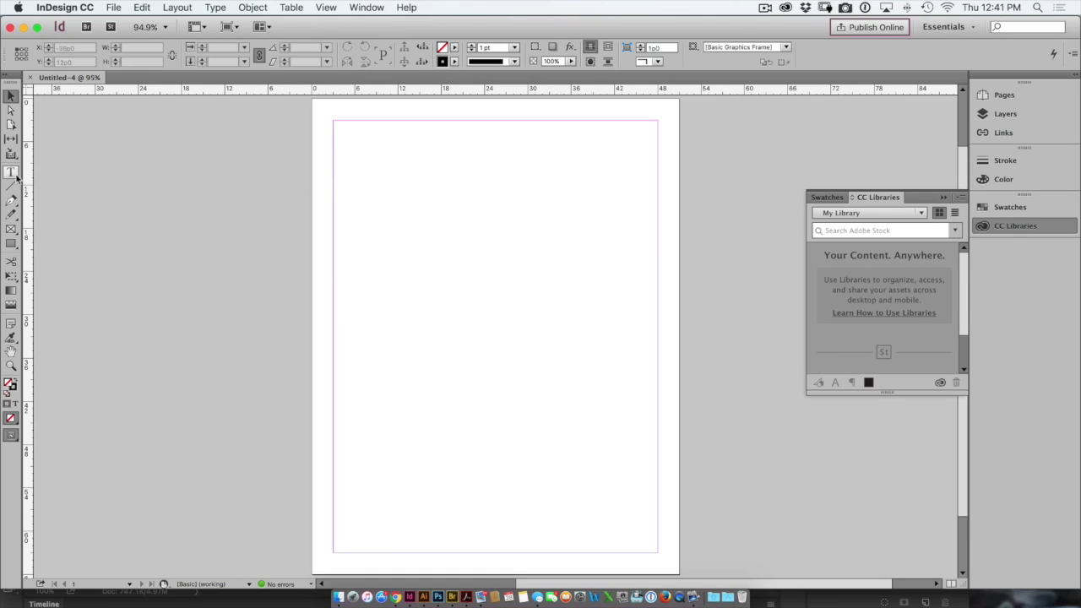
- Draw a rectangle frame near the page's top-left and switch the rulers to inches
{"action": "left_click", "coordinate": [11, 244]}
{"action": "left_click_drag", "start_coordinate": [363, 175], "coordinate": [513, 273]}
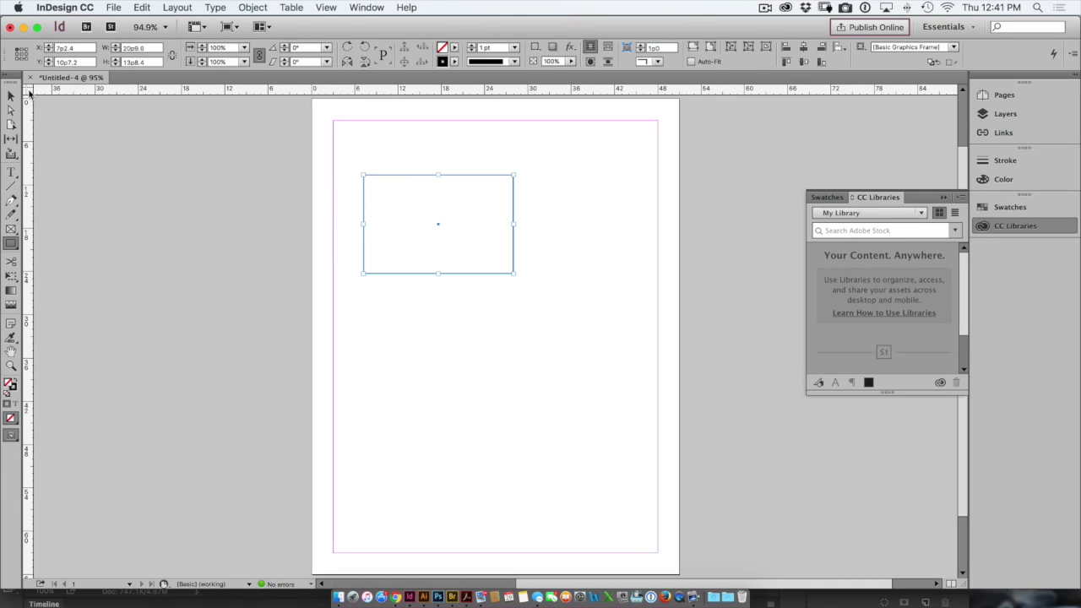
{"action": "right_click", "coordinate": [29, 95]}
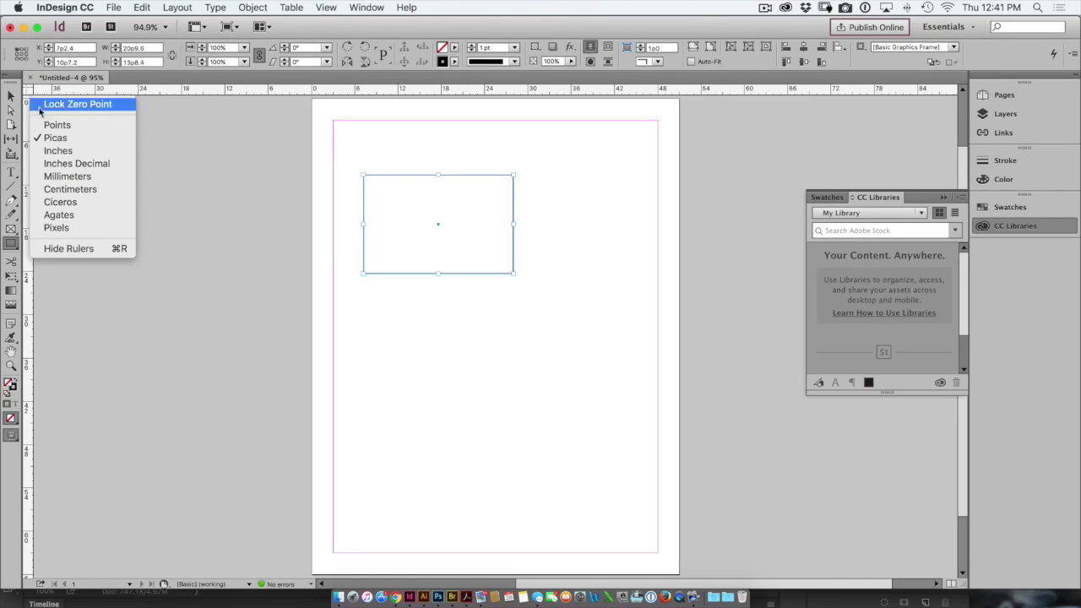
{"action": "left_click", "coordinate": [84, 152]}
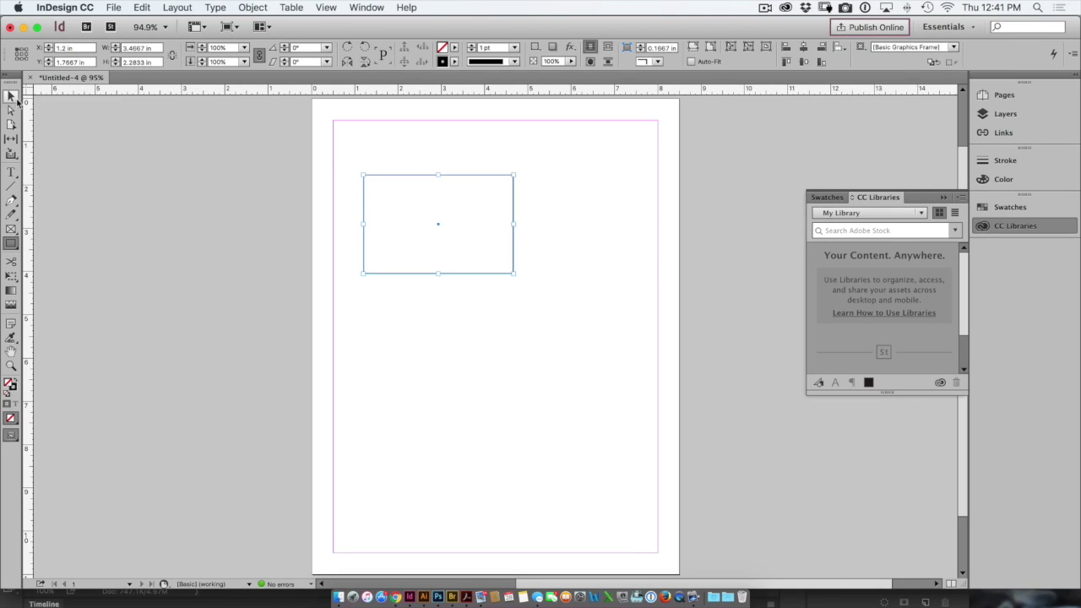
{"action": "left_click", "coordinate": [11, 96]}
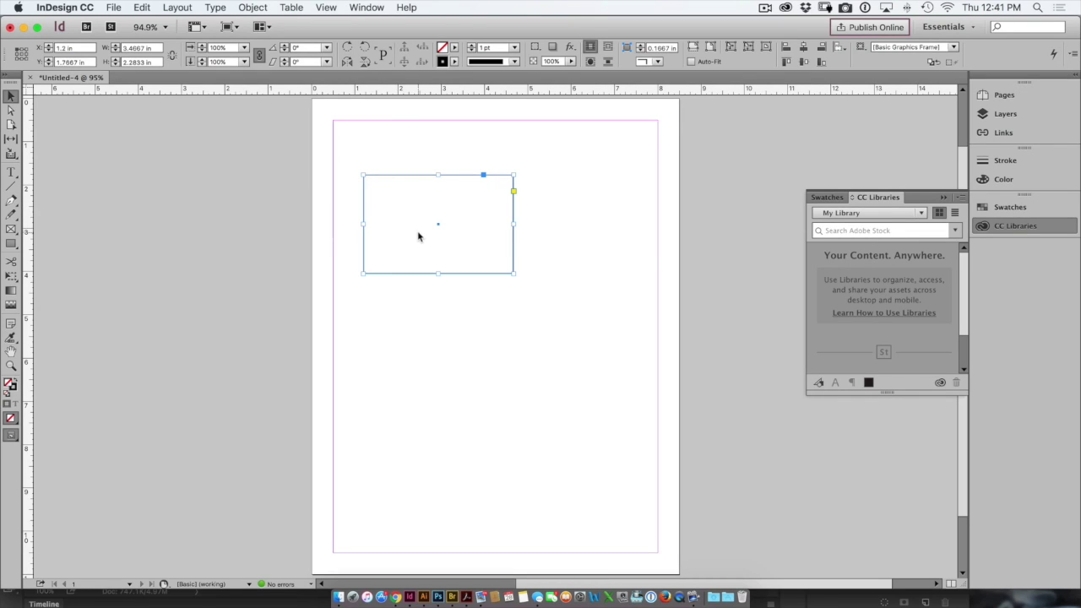
- Create another default Letter document, Untitled-5
{"action": "left_click", "coordinate": [113, 8]}
{"action": "mouse_move", "coordinate": [152, 22]}
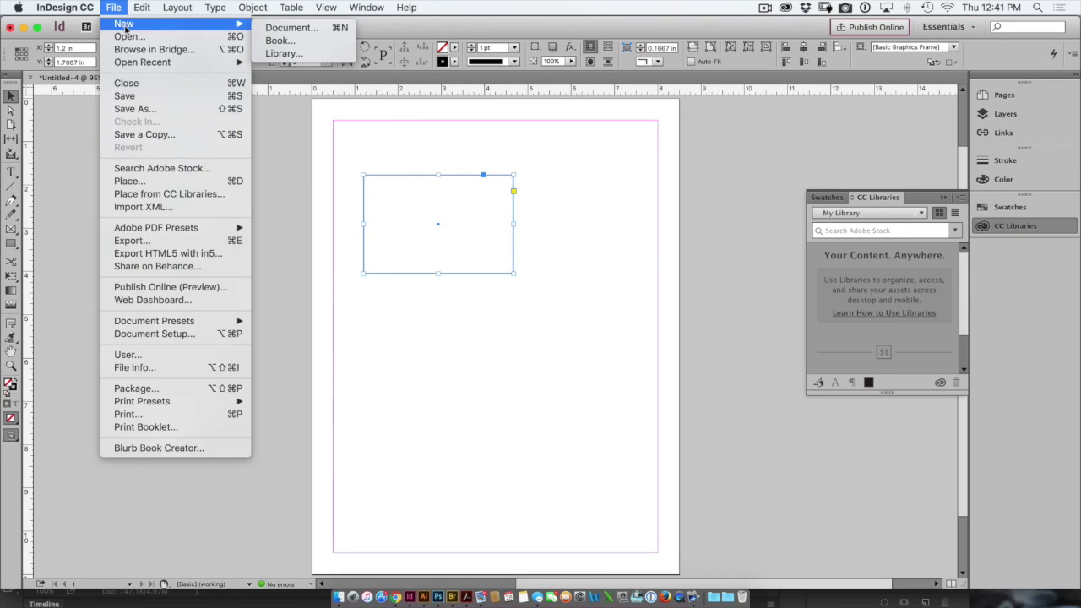
{"action": "left_click", "coordinate": [287, 29]}
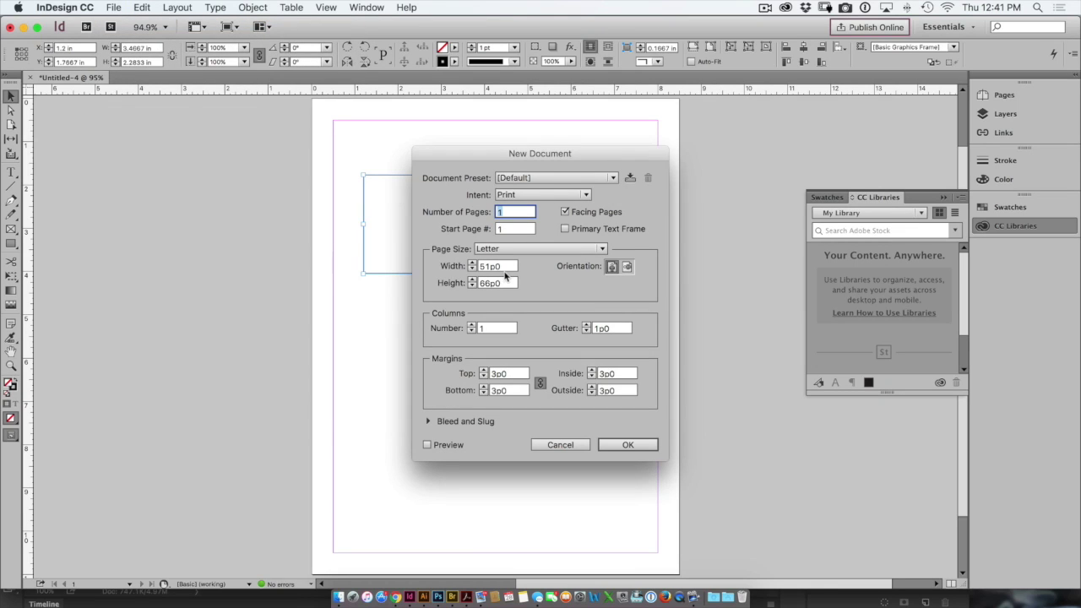
{"action": "left_click", "coordinate": [637, 452]}
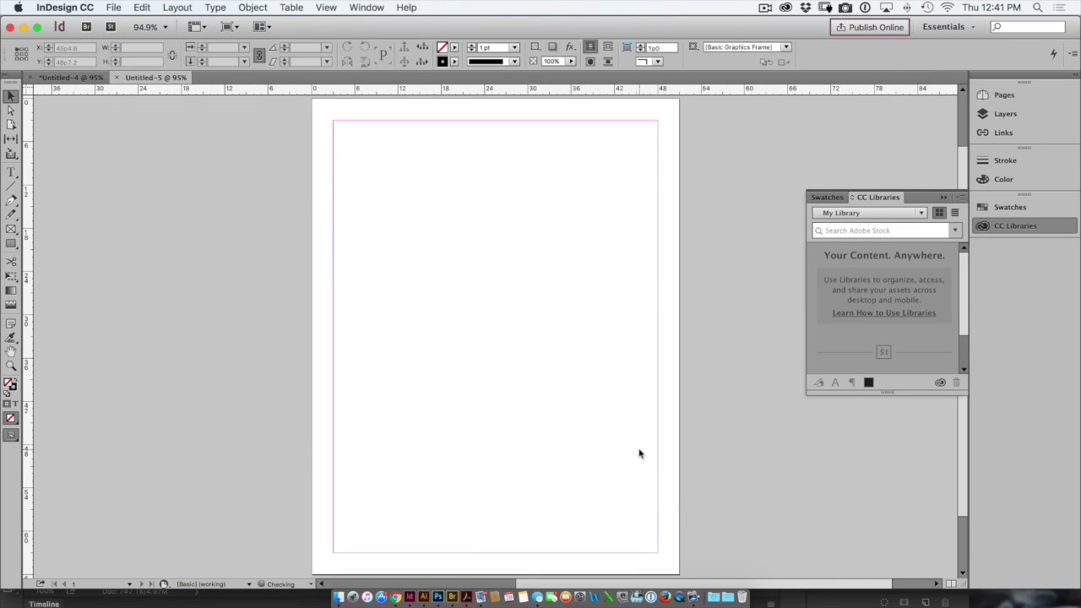
- Close Untitled-5, then close Untitled-4 without saving its changes
{"action": "left_click", "coordinate": [117, 76]}
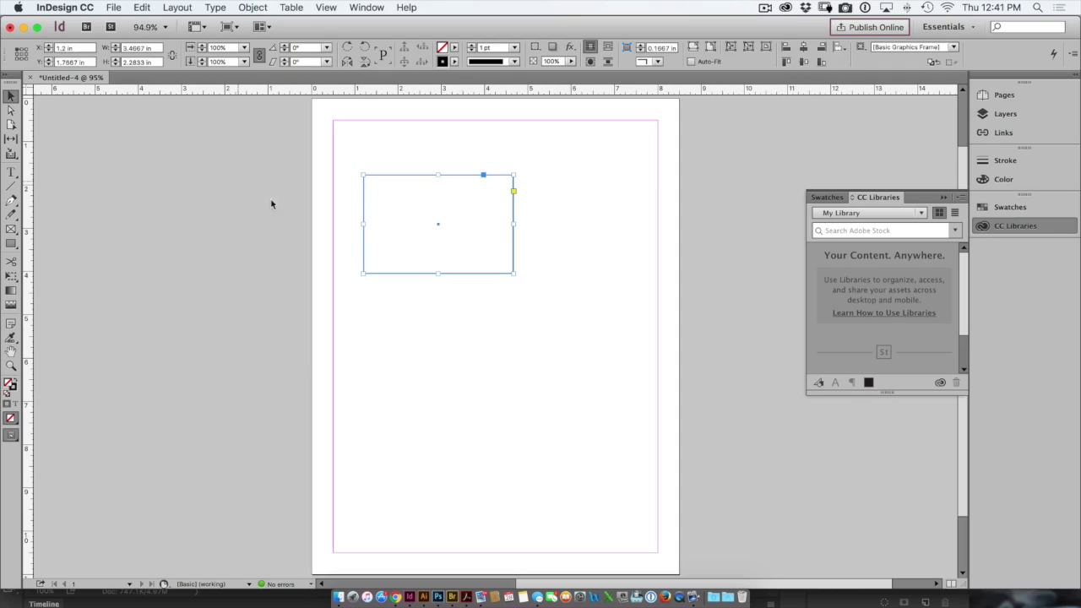
{"action": "left_click", "coordinate": [30, 77]}
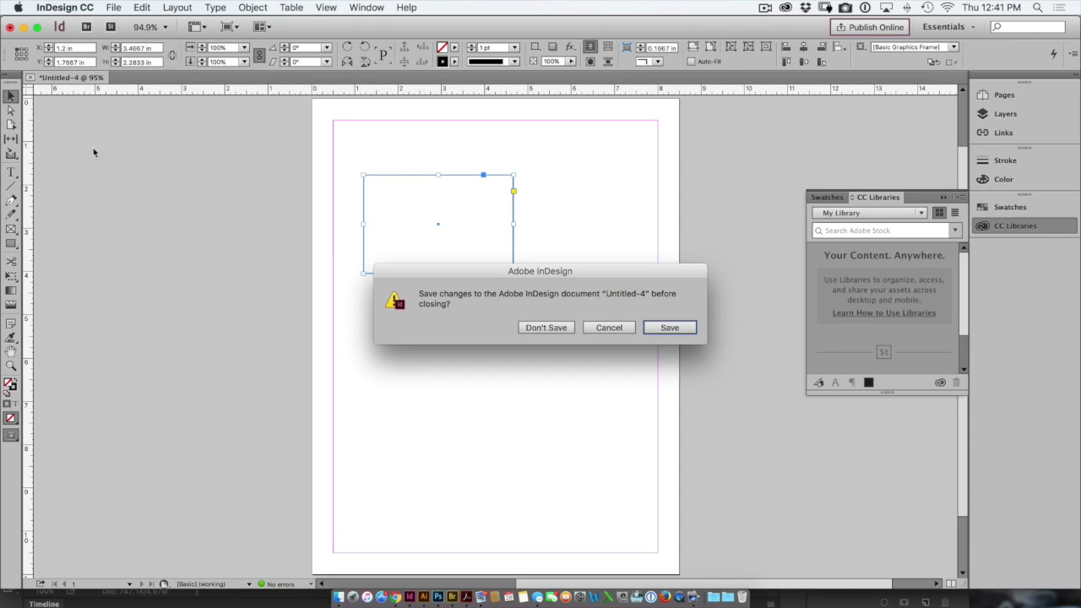
{"action": "left_click", "coordinate": [559, 327]}
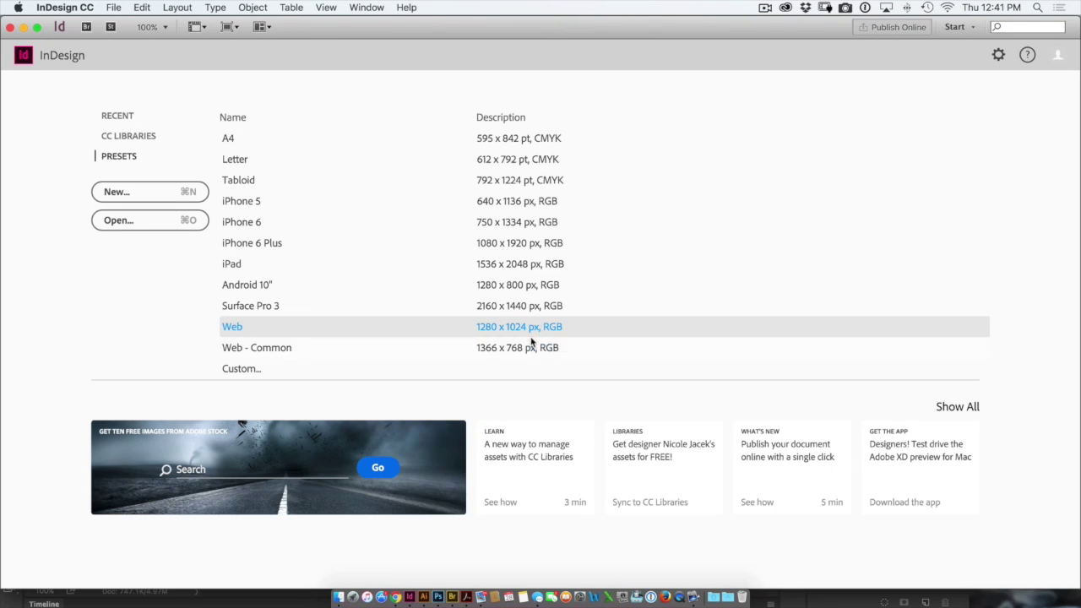
- Set both Horizontal and Vertical ruler units to Inches in Units & Increments preferences
{"action": "left_click", "coordinate": [59, 9]}
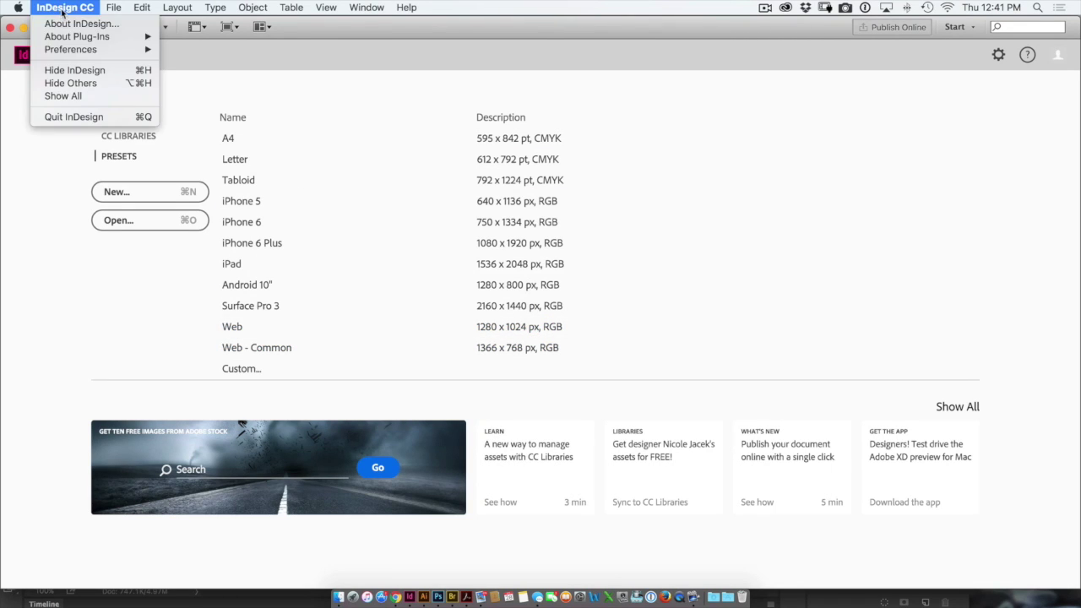
{"action": "mouse_move", "coordinate": [80, 50]}
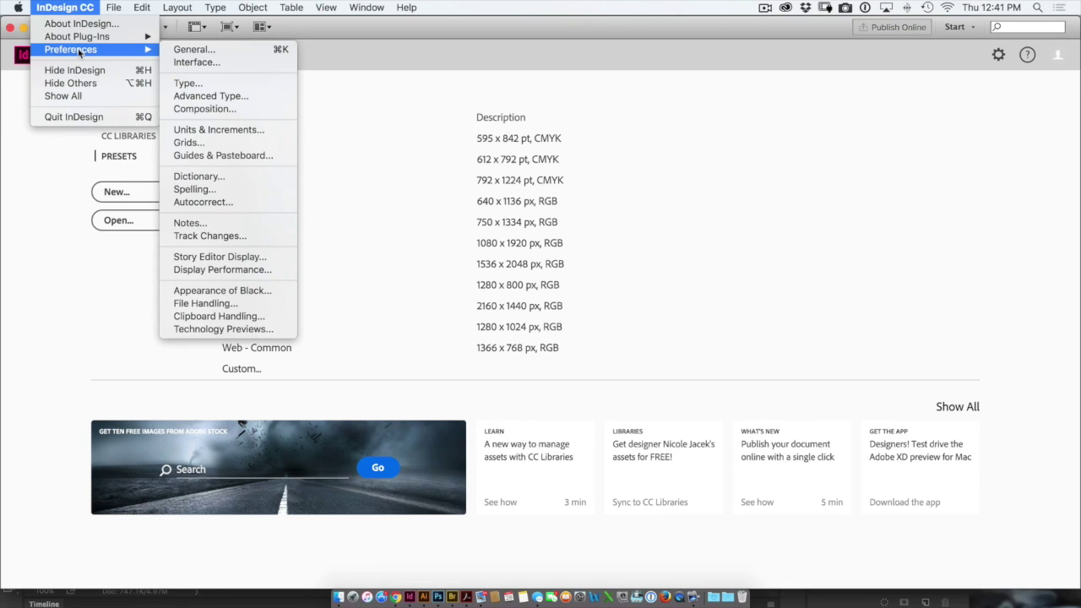
{"action": "left_click", "coordinate": [273, 134]}
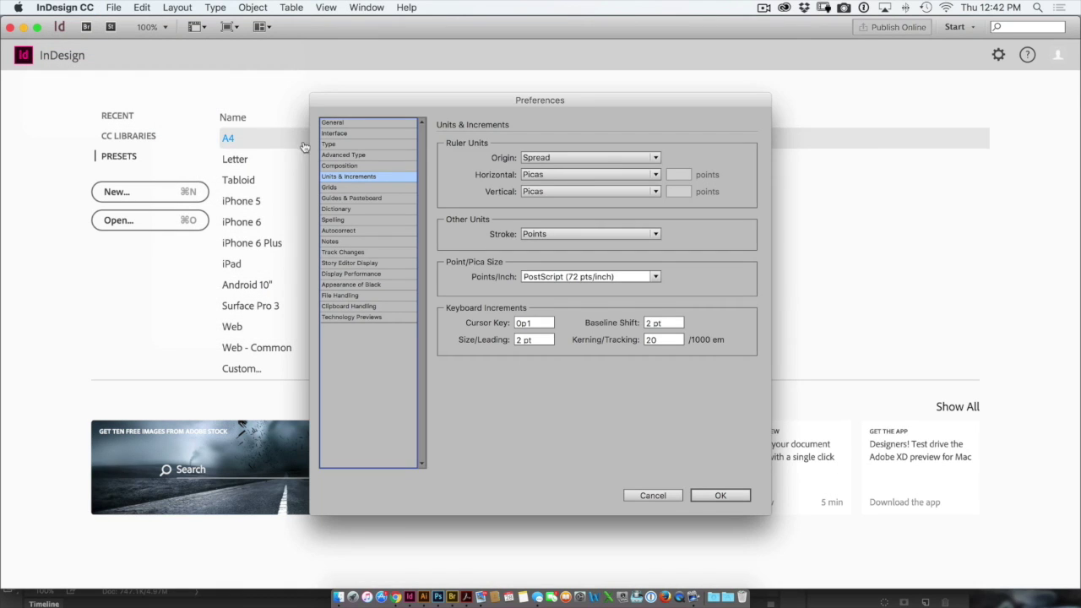
{"action": "left_click", "coordinate": [565, 174]}
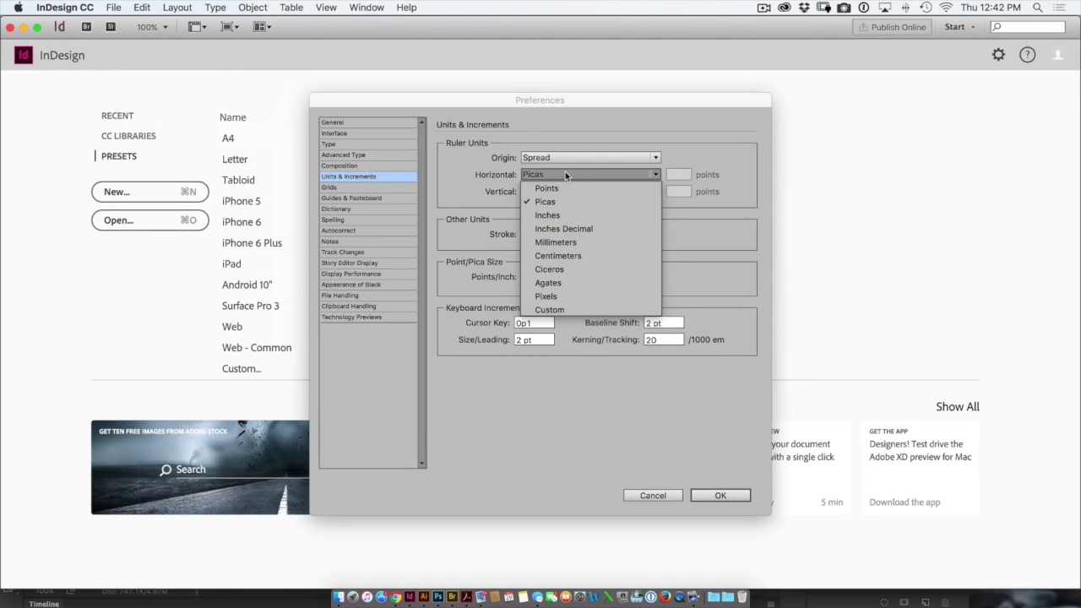
{"action": "left_click", "coordinate": [567, 217]}
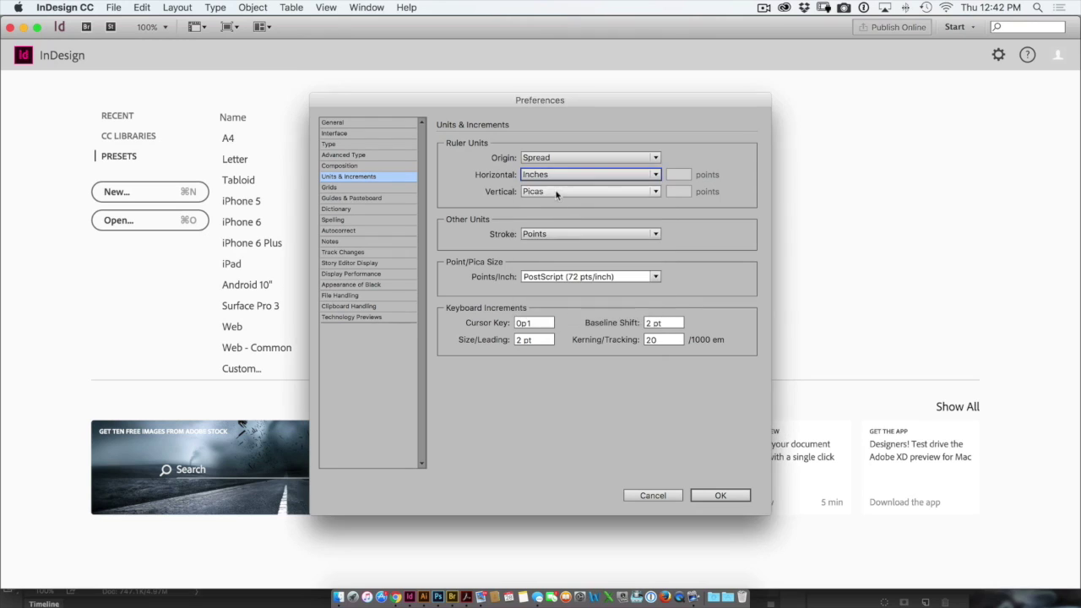
{"action": "left_click", "coordinate": [565, 192]}
{"action": "left_click", "coordinate": [563, 232]}
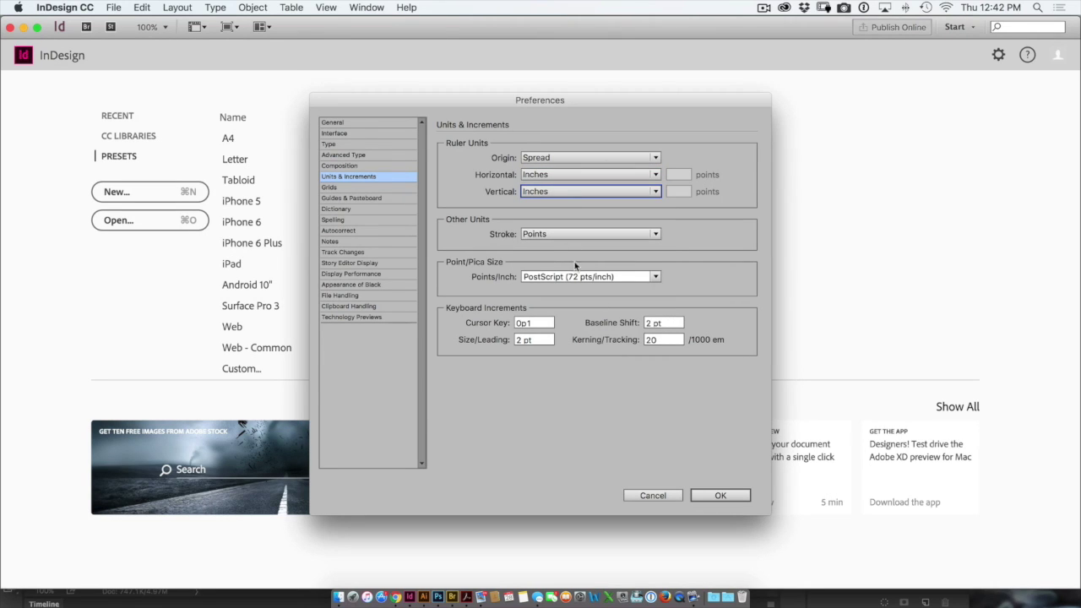
{"action": "left_click", "coordinate": [724, 496]}
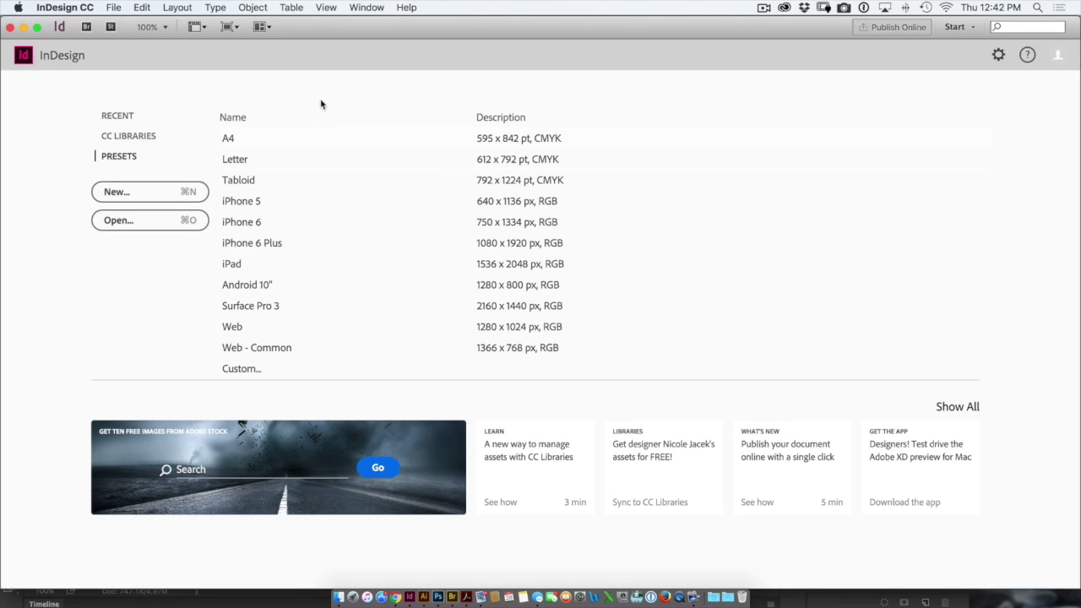
- Create a default 8.5 × 11 in document, Untitled-6, with inch rulers
{"action": "left_click", "coordinate": [118, 7]}
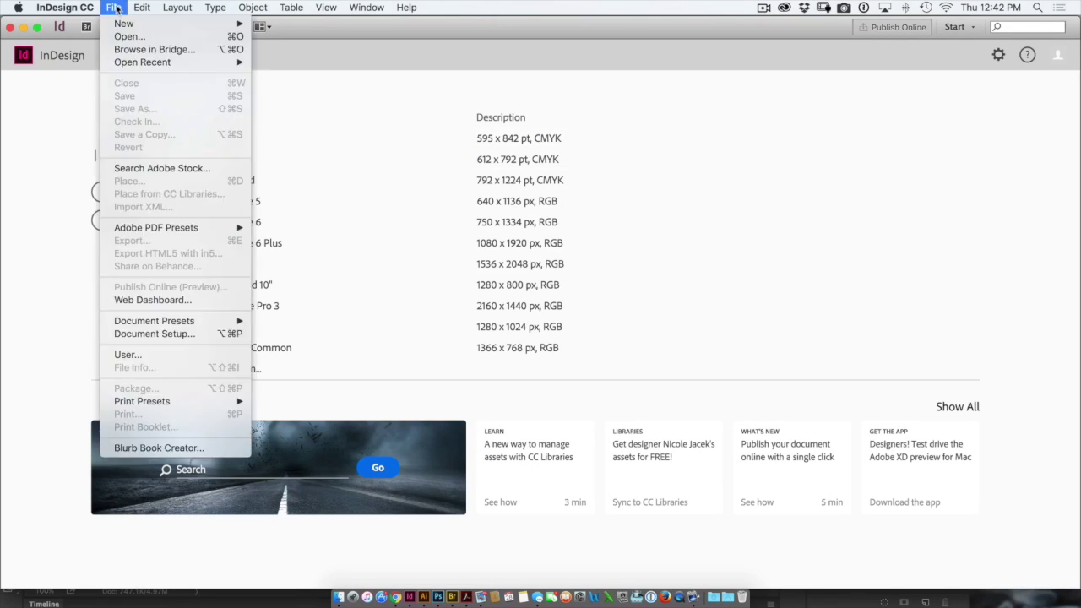
{"action": "mouse_move", "coordinate": [123, 26]}
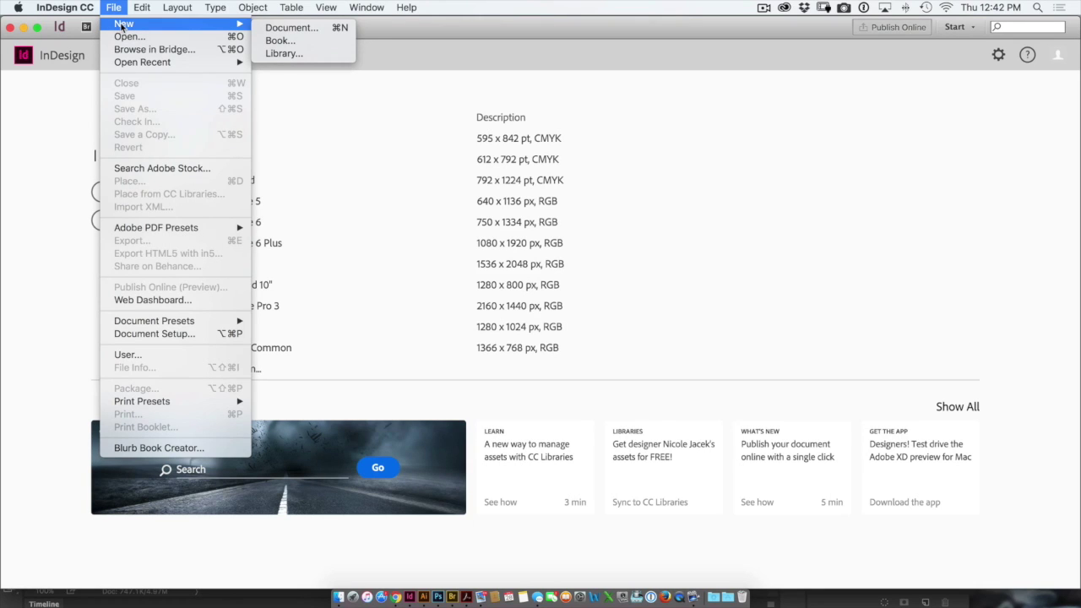
{"action": "left_click", "coordinate": [287, 28]}
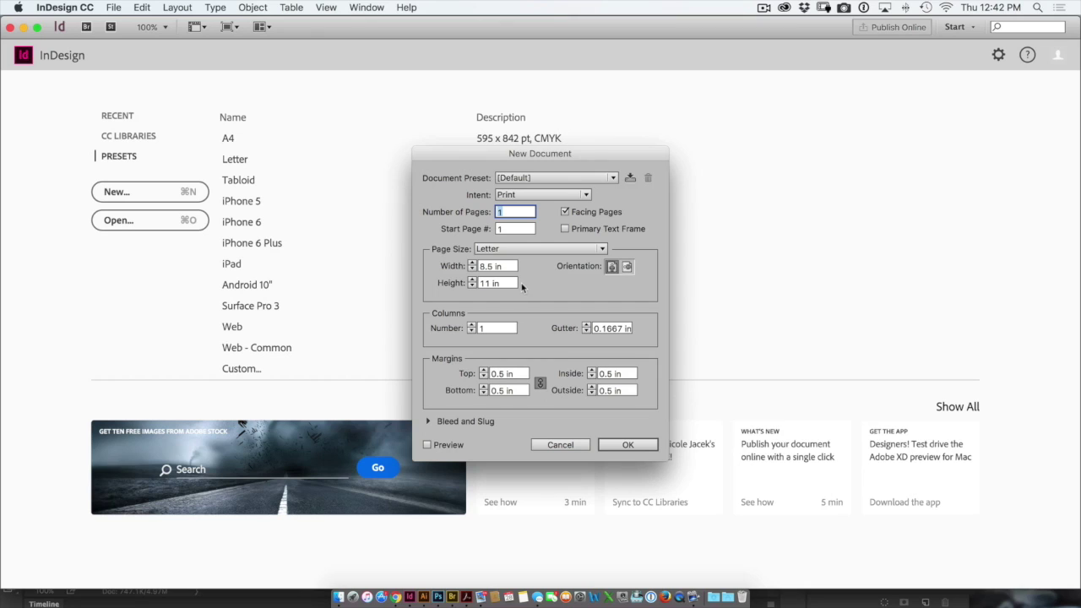
{"action": "left_click", "coordinate": [642, 447]}
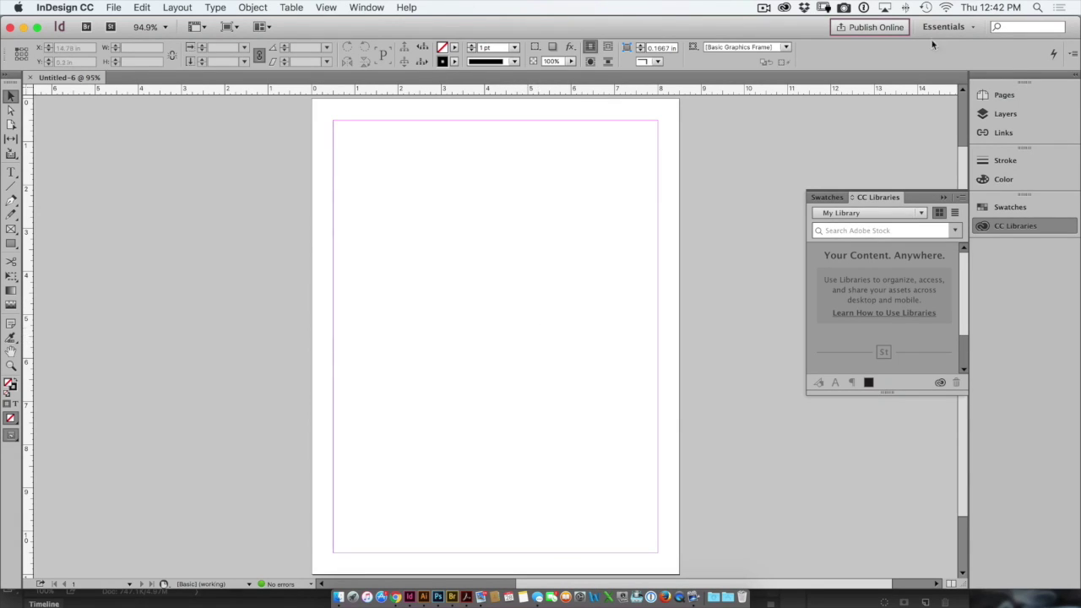
- Switch to the Advanced workspace and reset it to its default panels
{"action": "left_click", "coordinate": [975, 29]}
{"action": "left_click", "coordinate": [975, 60]}
{"action": "left_click", "coordinate": [954, 27]}
{"action": "left_click", "coordinate": [971, 192]}
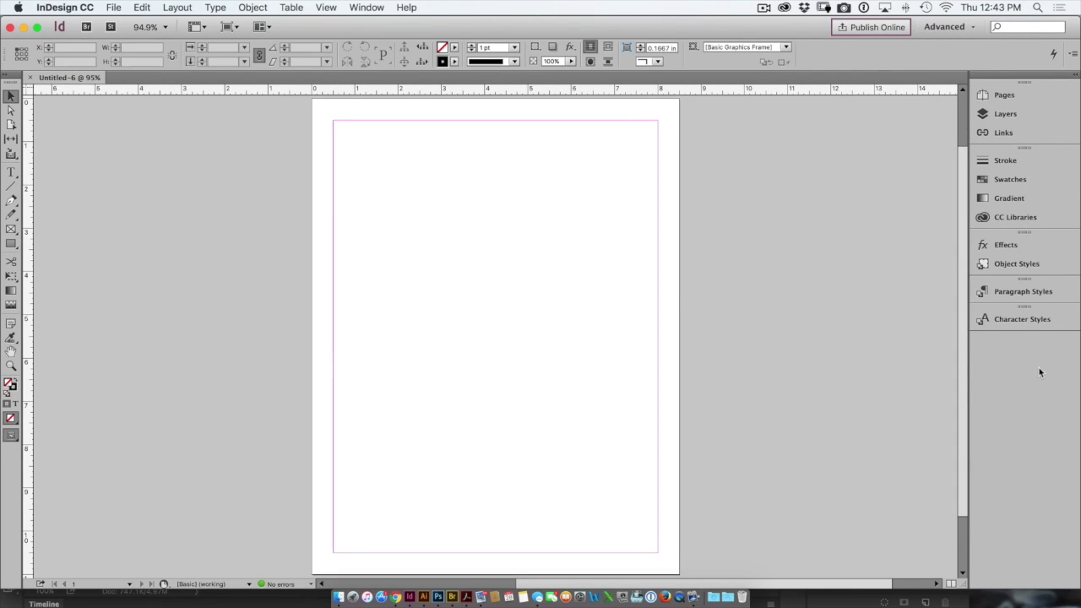
- Preview the Pages, Stroke and Effects panels, then expand the dock to full size
{"action": "left_click", "coordinate": [1005, 96]}
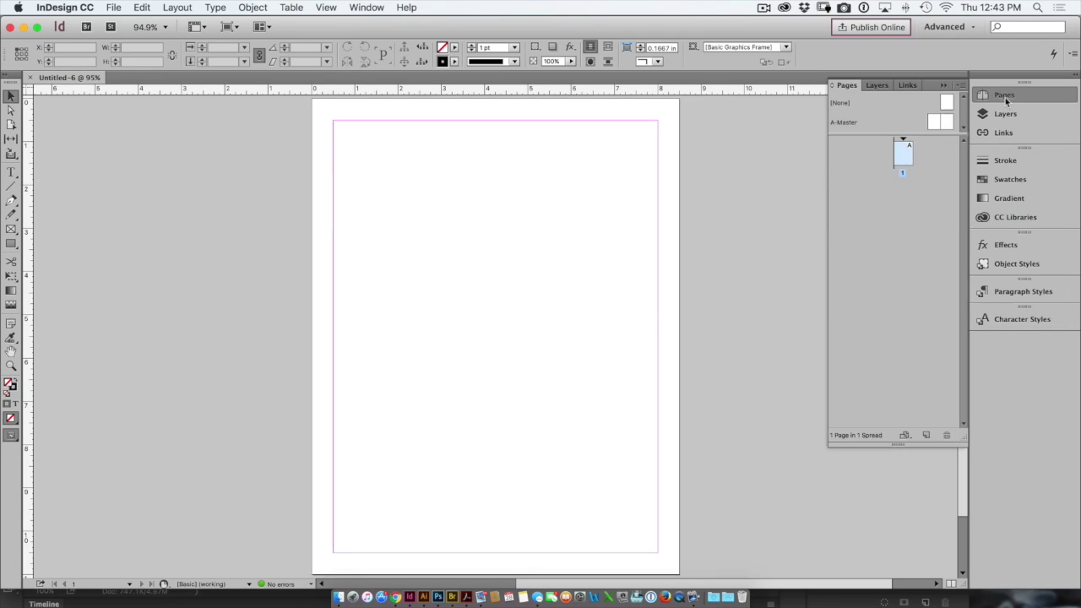
{"action": "left_click", "coordinate": [1005, 97]}
{"action": "left_click", "coordinate": [1006, 162]}
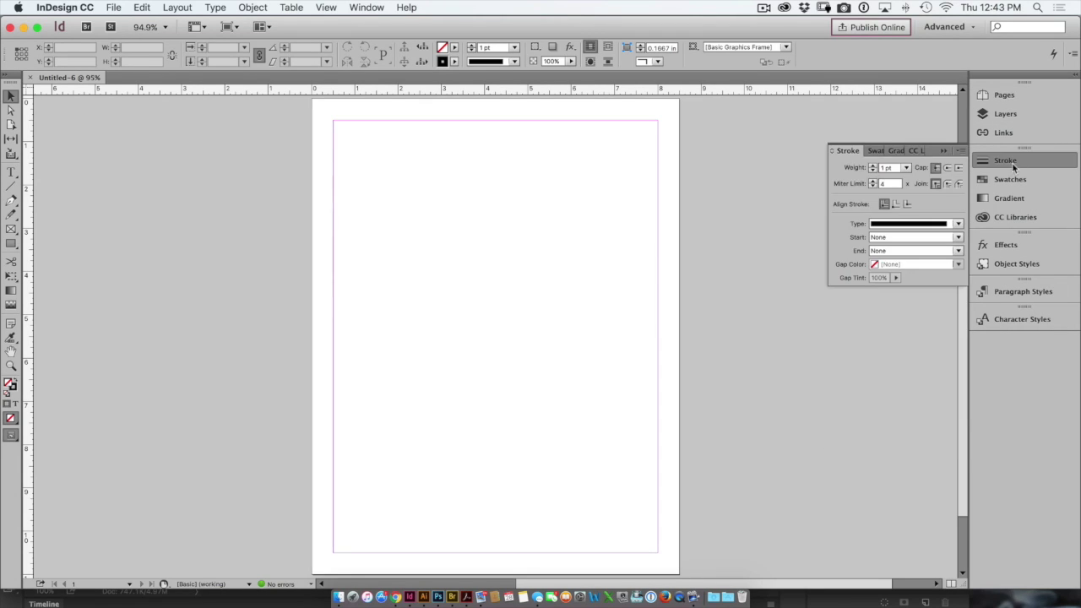
{"action": "left_click", "coordinate": [1012, 167]}
{"action": "left_click", "coordinate": [1013, 244]}
{"action": "left_click", "coordinate": [1017, 244]}
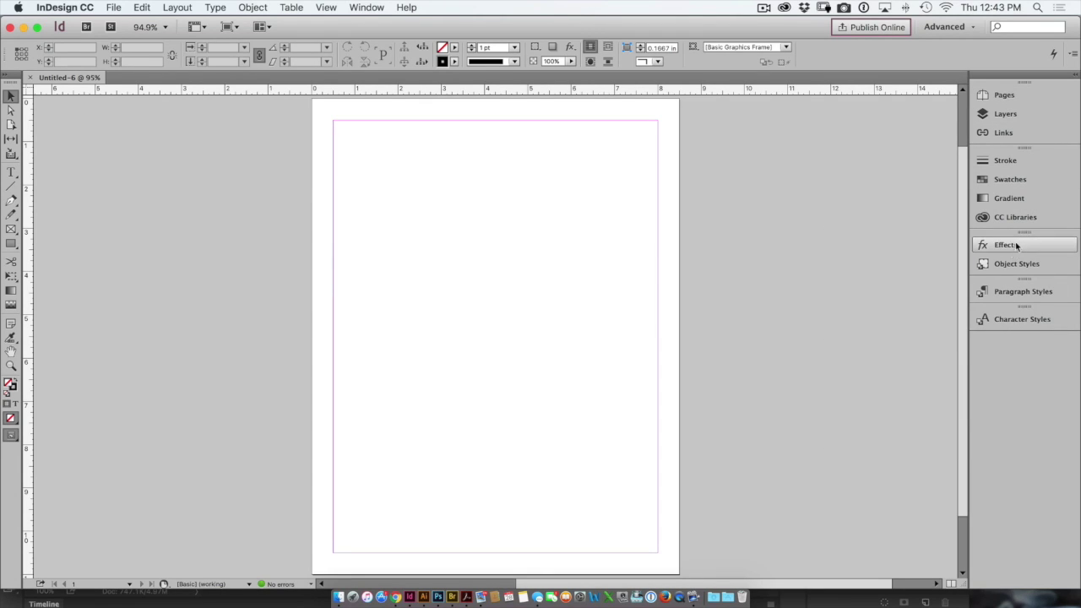
{"action": "left_click", "coordinate": [1074, 74]}
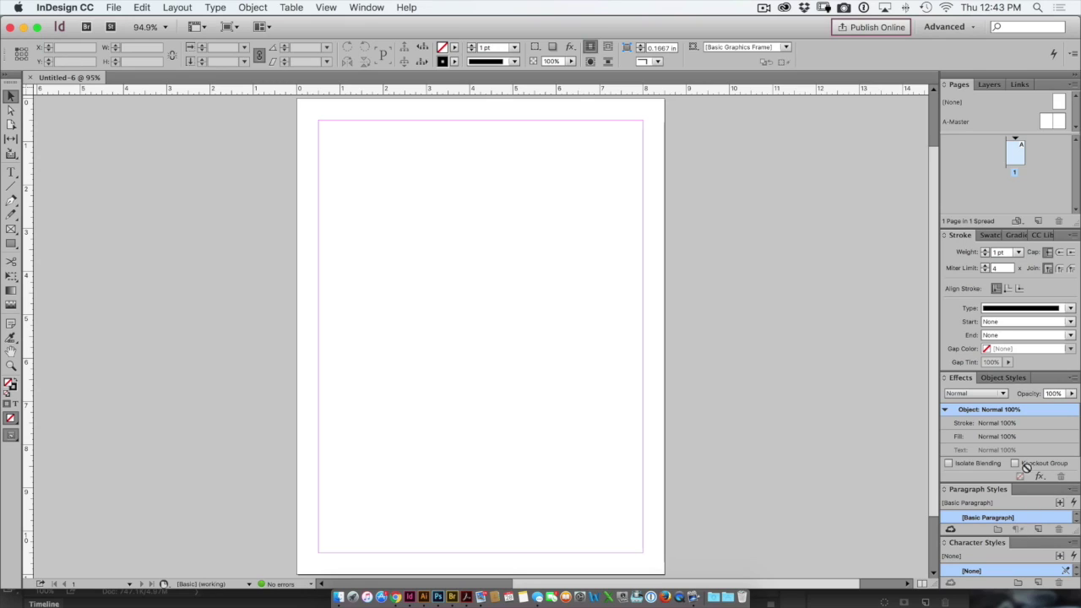
- Bring Swatches and Object Styles to the front and group Paragraph Styles with Effects and Object Styles
{"action": "left_click", "coordinate": [1073, 78]}
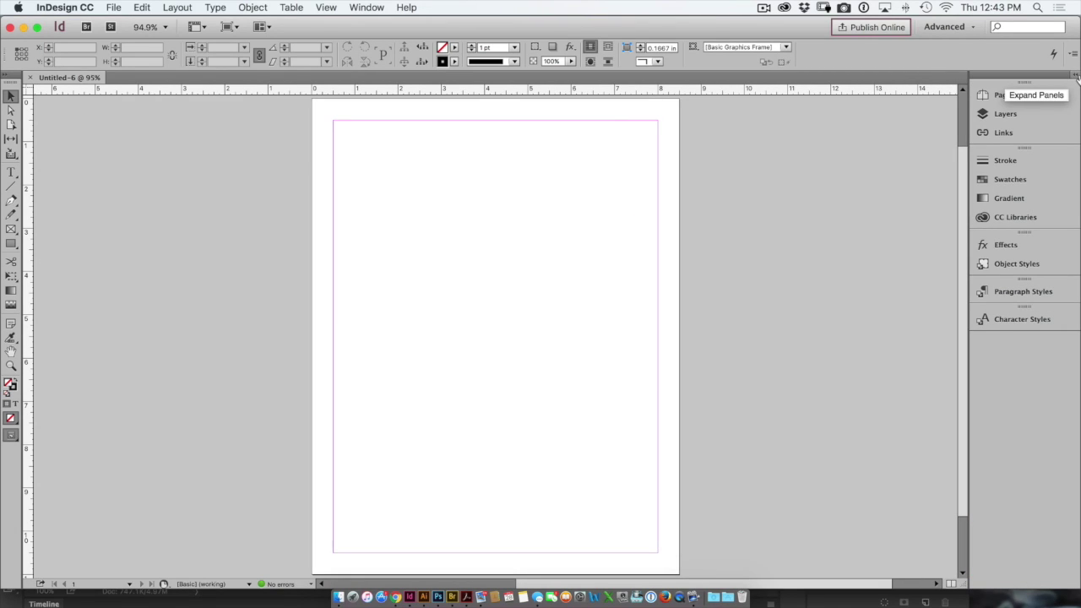
{"action": "left_click", "coordinate": [1076, 78]}
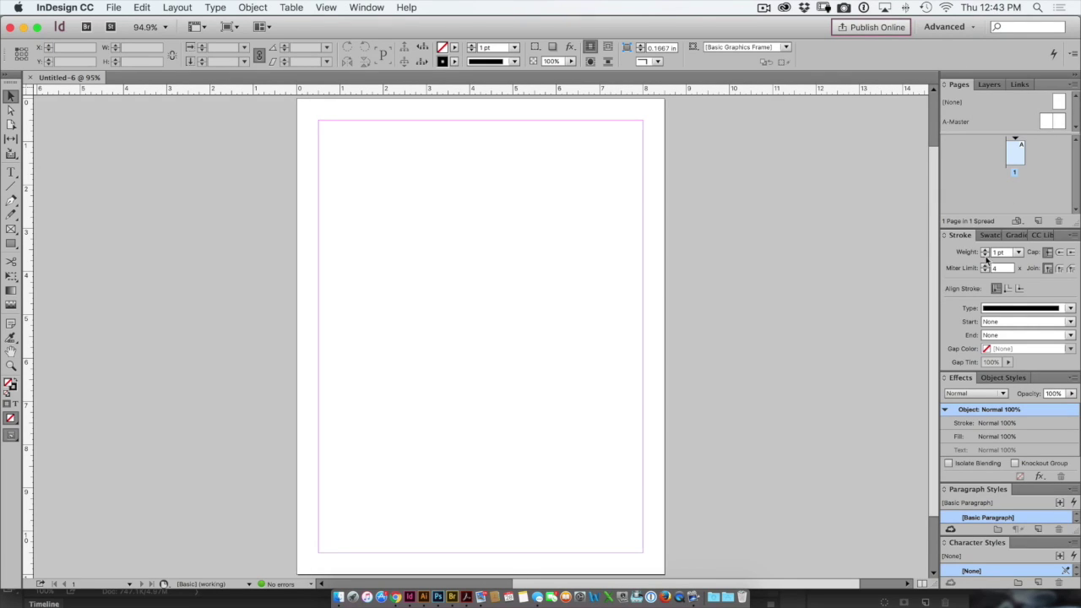
{"action": "left_click", "coordinate": [988, 235]}
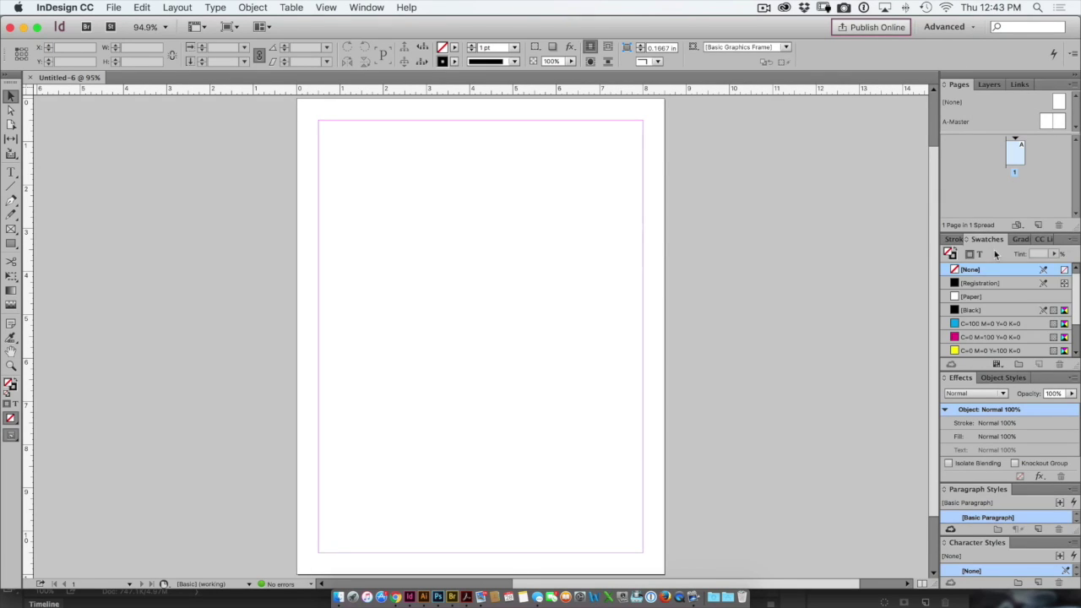
{"action": "left_click", "coordinate": [983, 378]}
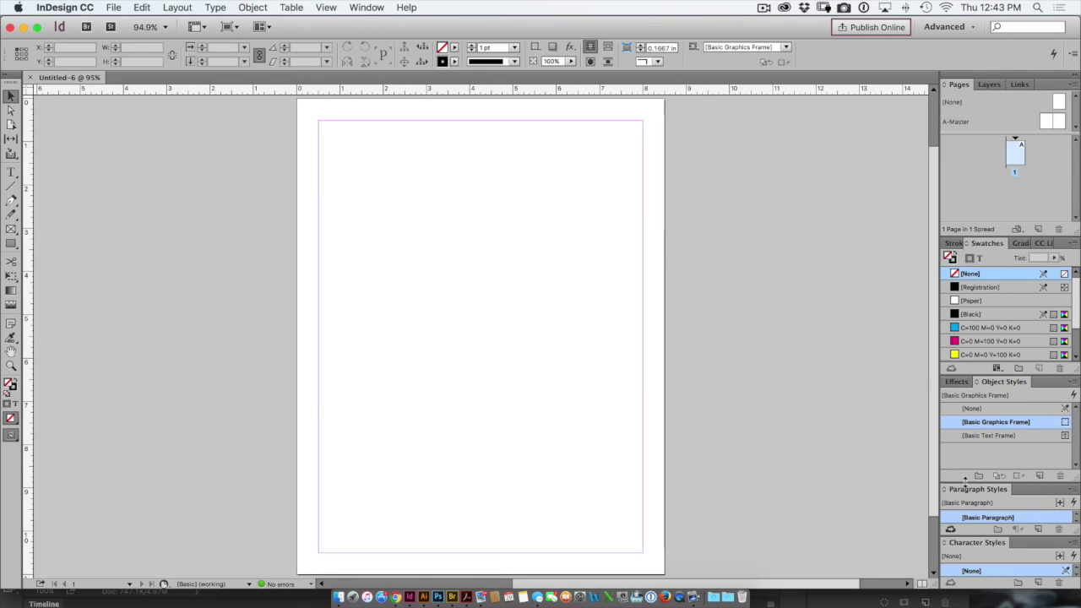
{"action": "left_click_drag", "start_coordinate": [971, 492], "coordinate": [980, 372]}
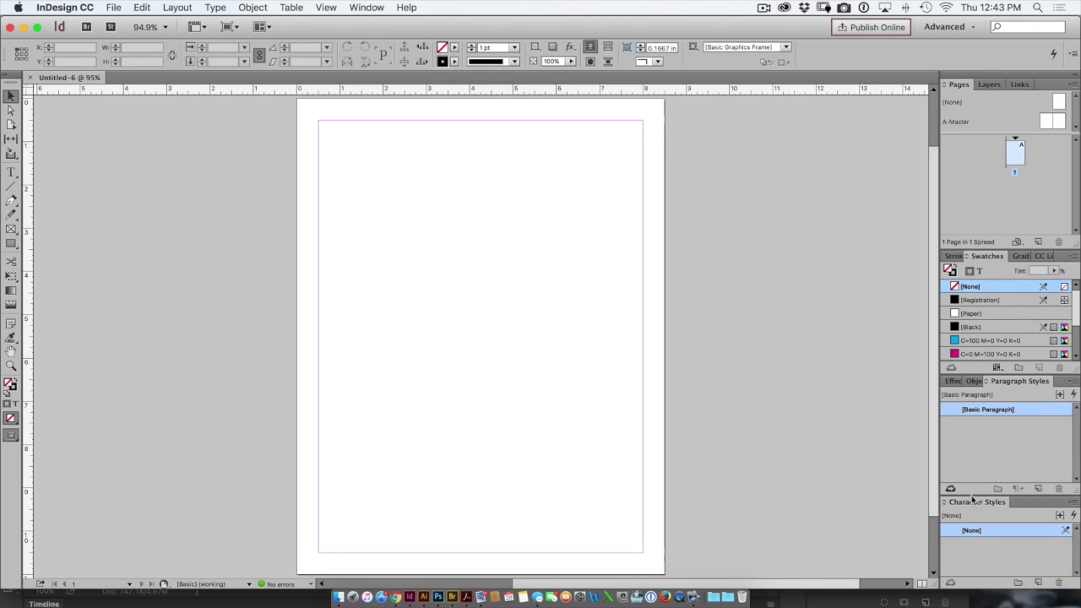
{"action": "mouse_move", "coordinate": [972, 500]}
{"action": "left_mouse_down"}
{"action": "mouse_move", "coordinate": [970, 492]}
{"action": "mouse_move", "coordinate": [972, 502]}
{"action": "left_mouse_up"}
- Save the current panels and menus as a new workspace named with the user's first name
{"action": "left_click", "coordinate": [962, 28]}
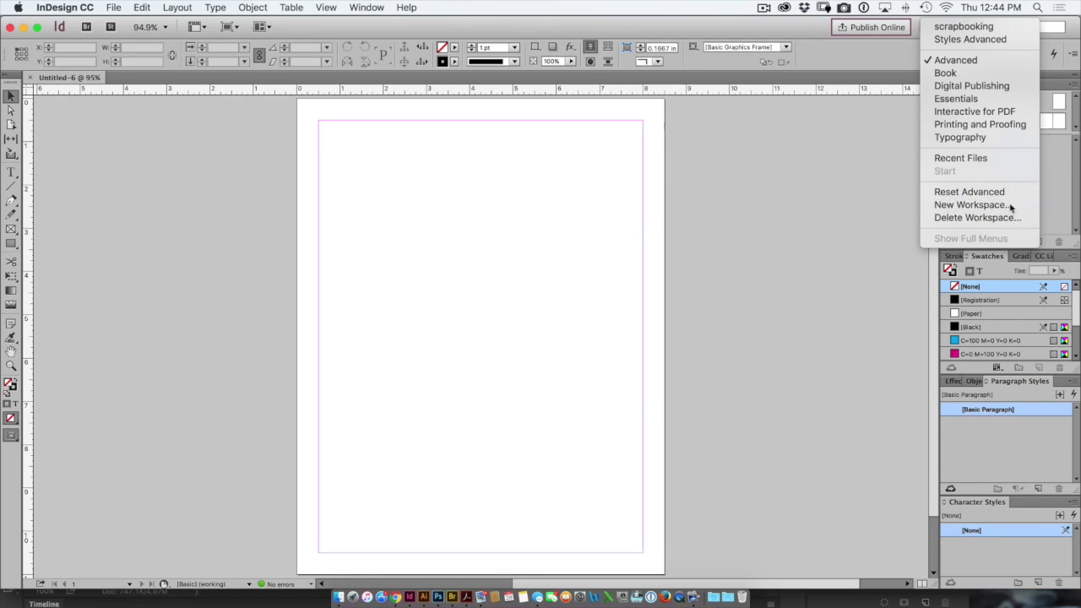
{"action": "left_click", "coordinate": [970, 204]}
{"action": "key", "text": "BackSpace"}
{"action": "type", "text": "Lauri"}
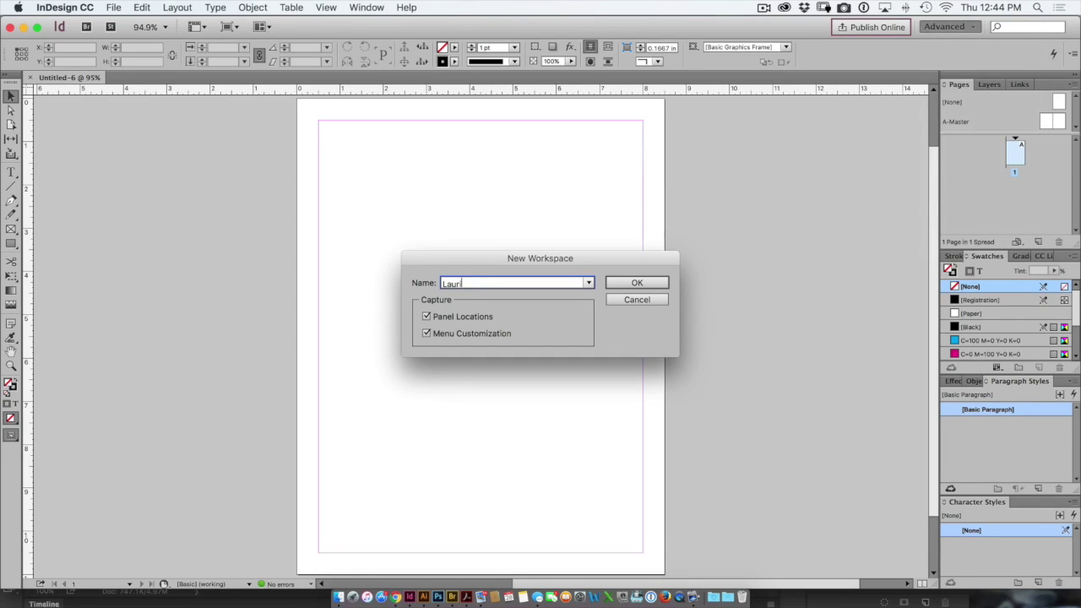
{"action": "type", "text": "e"}
{"action": "left_click", "coordinate": [633, 287]}
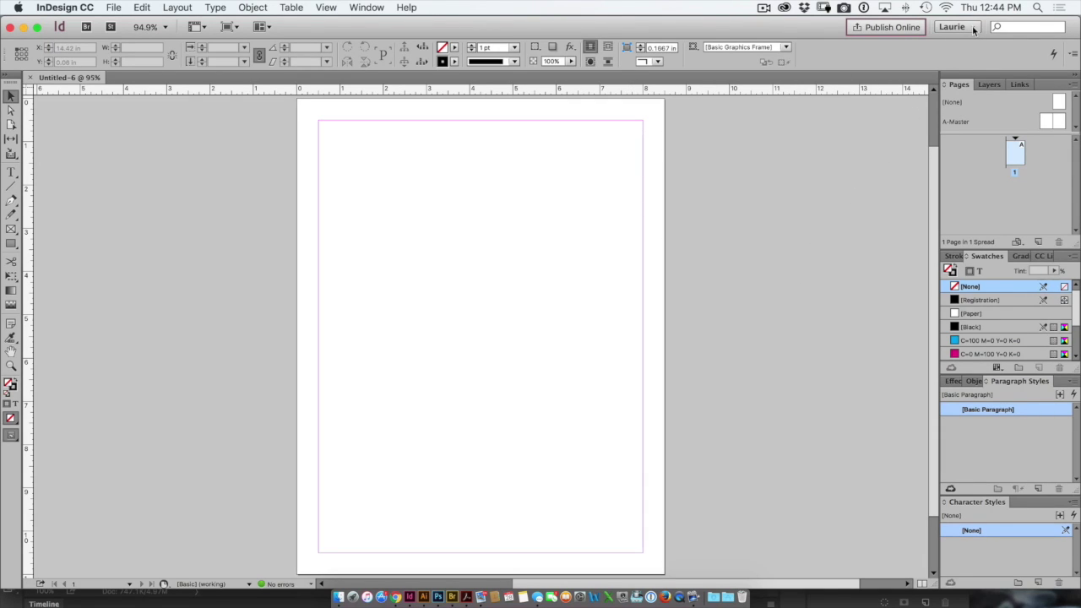
- Undock the Pages, Swatches, Paragraph Styles and Character Styles panels as floating panels over the page
{"action": "left_click_drag", "start_coordinate": [962, 84], "coordinate": [686, 139]}
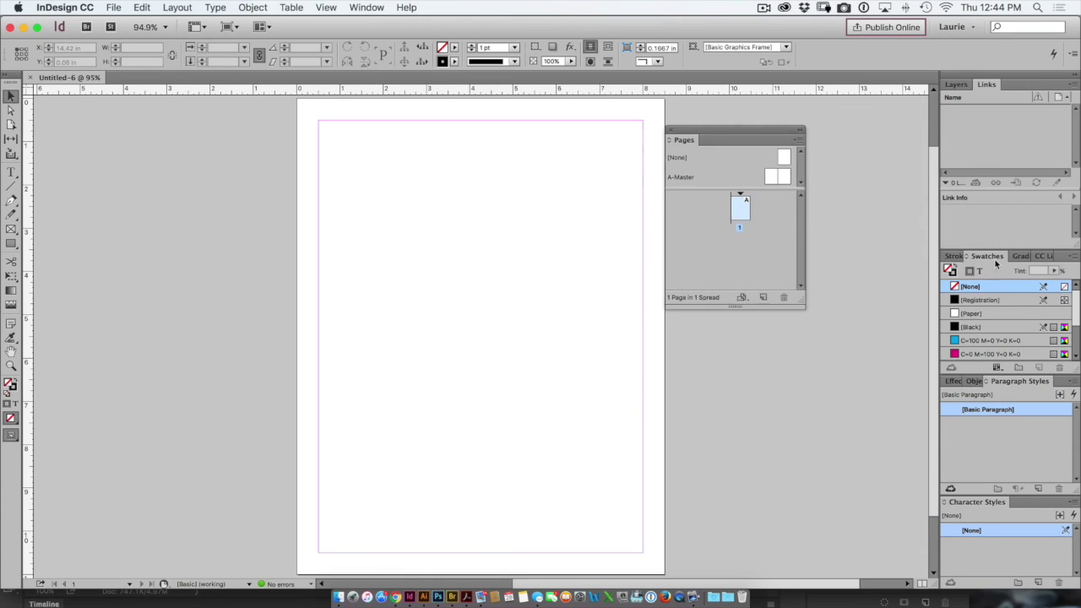
{"action": "left_click_drag", "start_coordinate": [997, 263], "coordinate": [671, 280]}
{"action": "left_click_drag", "start_coordinate": [1020, 394], "coordinate": [617, 221]}
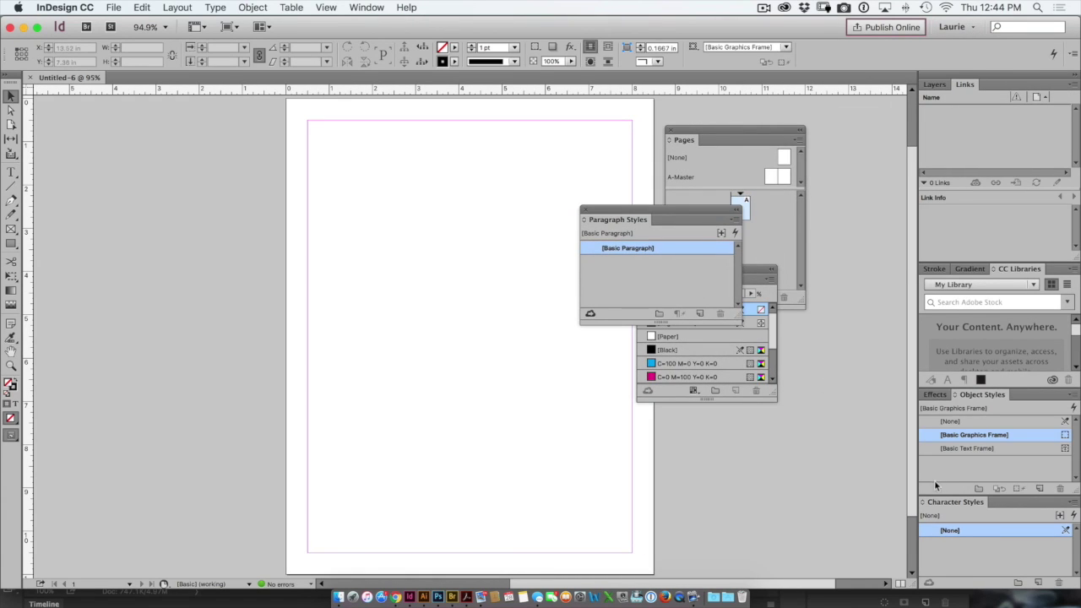
{"action": "left_click_drag", "start_coordinate": [955, 501], "coordinate": [453, 298]}
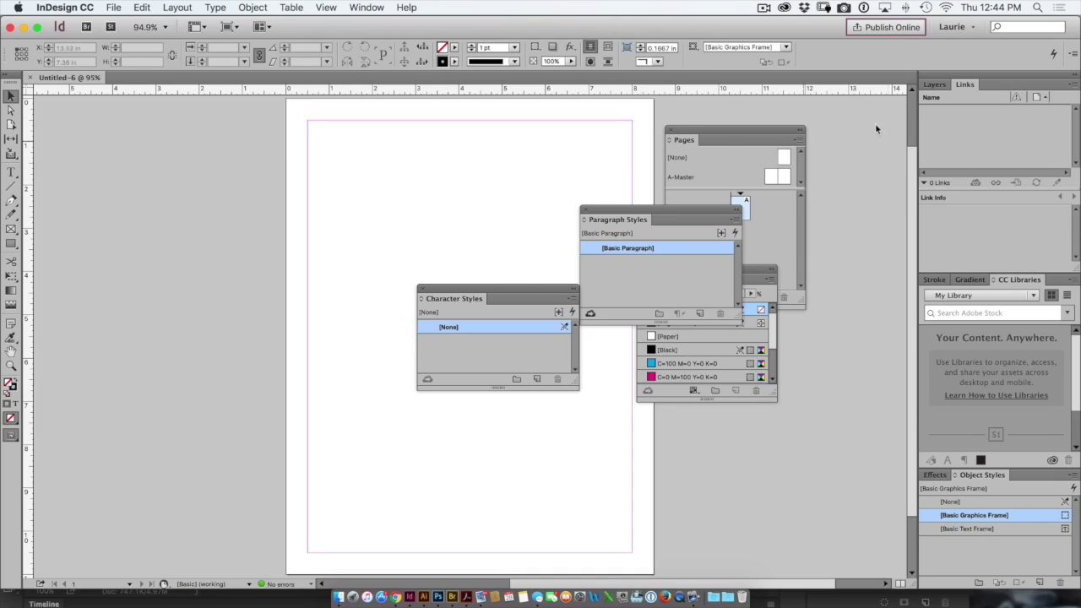
{"action": "left_click", "coordinate": [959, 27]}
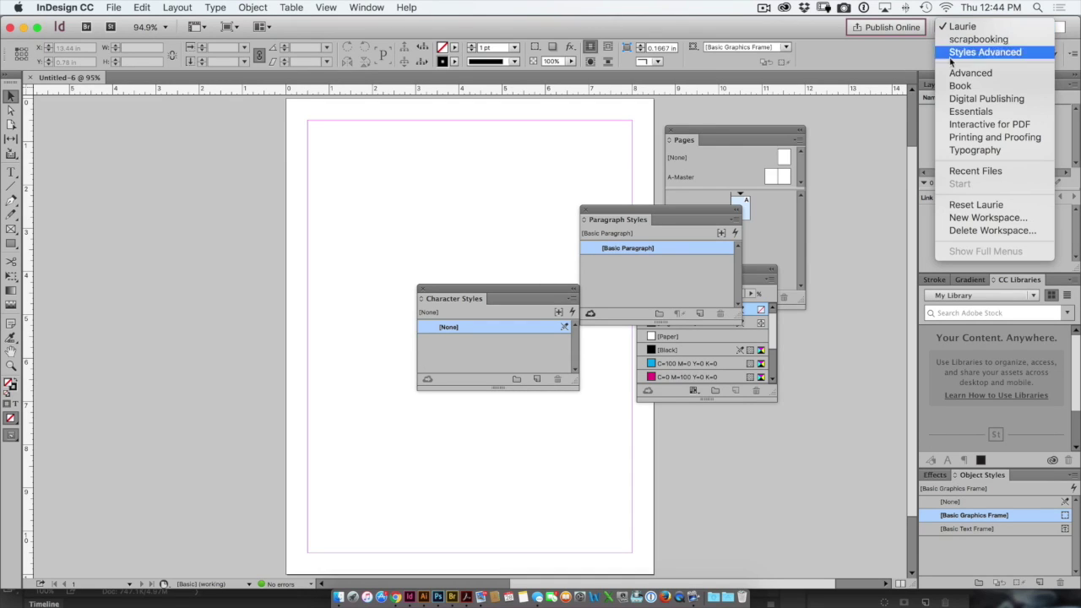
- Reset the custom workspace so Pages, Swatches, Paragraph Styles and Character Styles redock beside the page
{"action": "left_click", "coordinate": [1009, 208]}
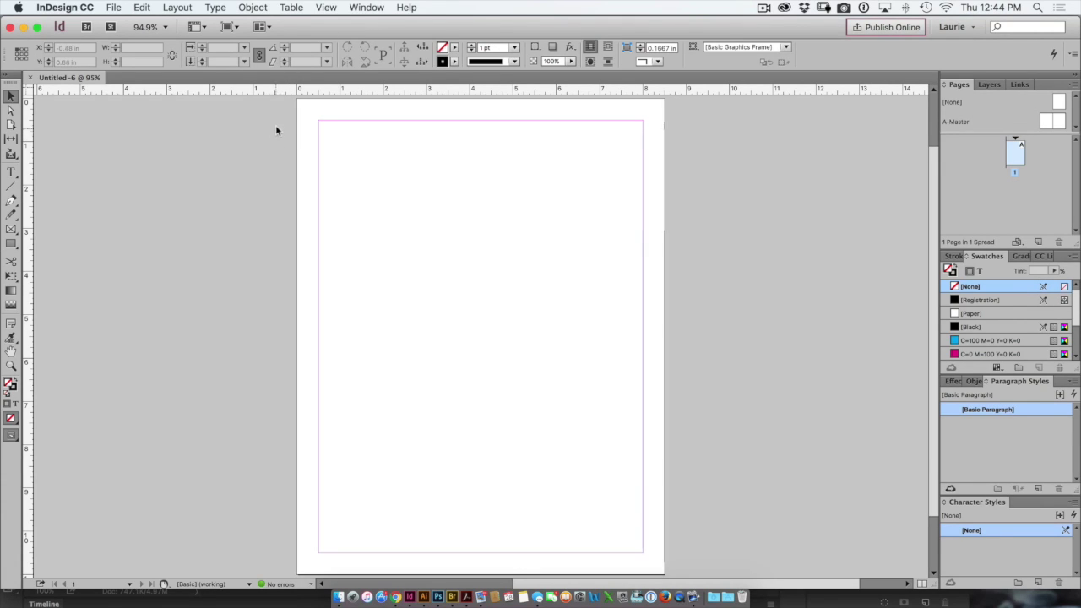
- In Edit > Menus, colour the Object menu's Group command Red
{"action": "left_click", "coordinate": [256, 8]}
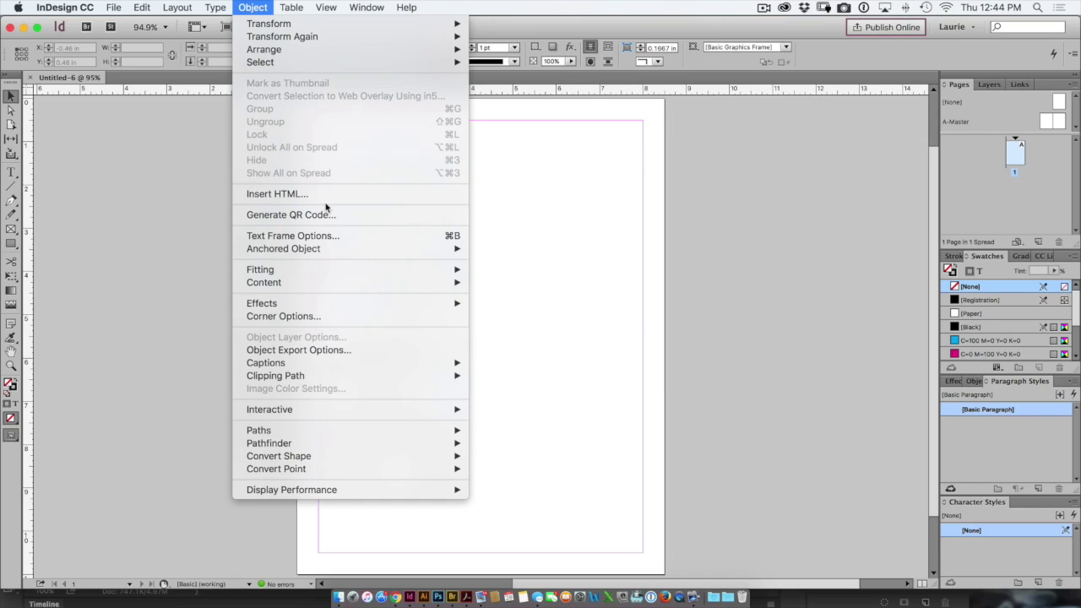
{"action": "left_click", "coordinate": [106, 206]}
{"action": "left_click", "coordinate": [141, 7]}
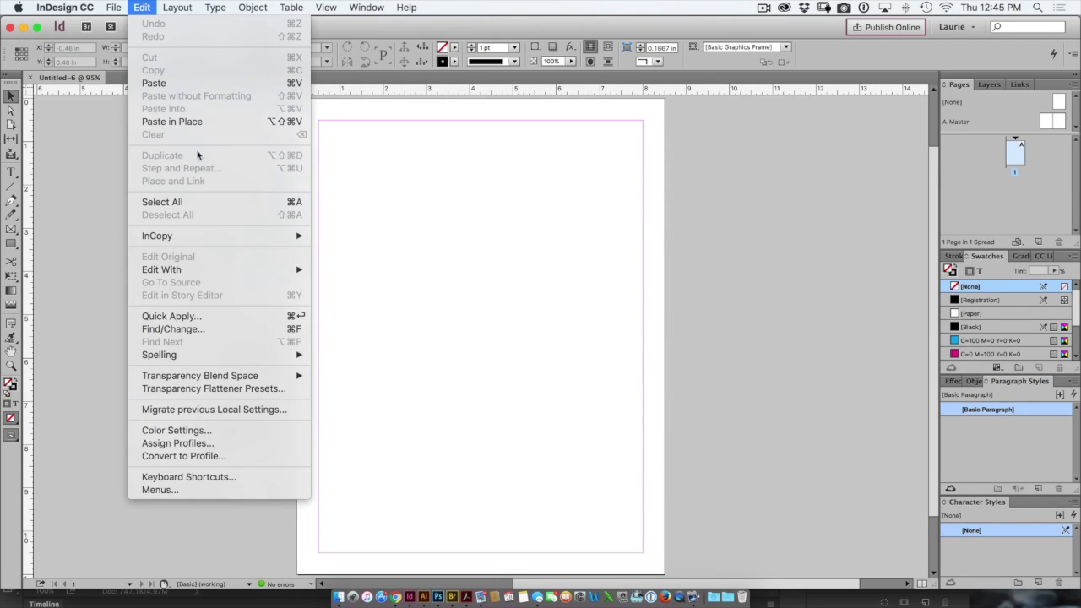
{"action": "left_click", "coordinate": [281, 492]}
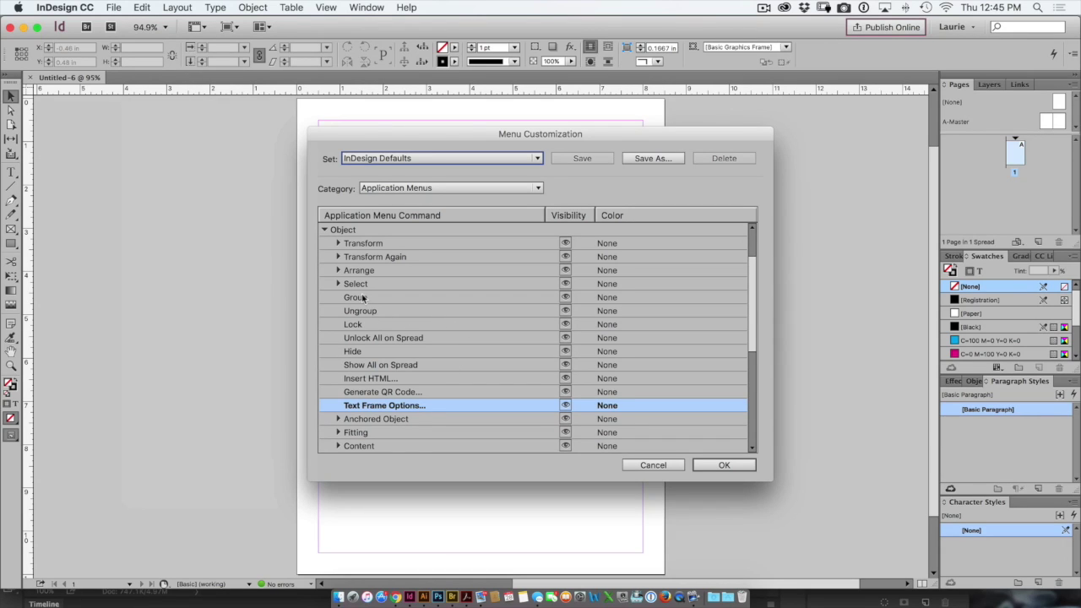
{"action": "left_click", "coordinate": [340, 283]}
{"action": "left_click", "coordinate": [324, 229]}
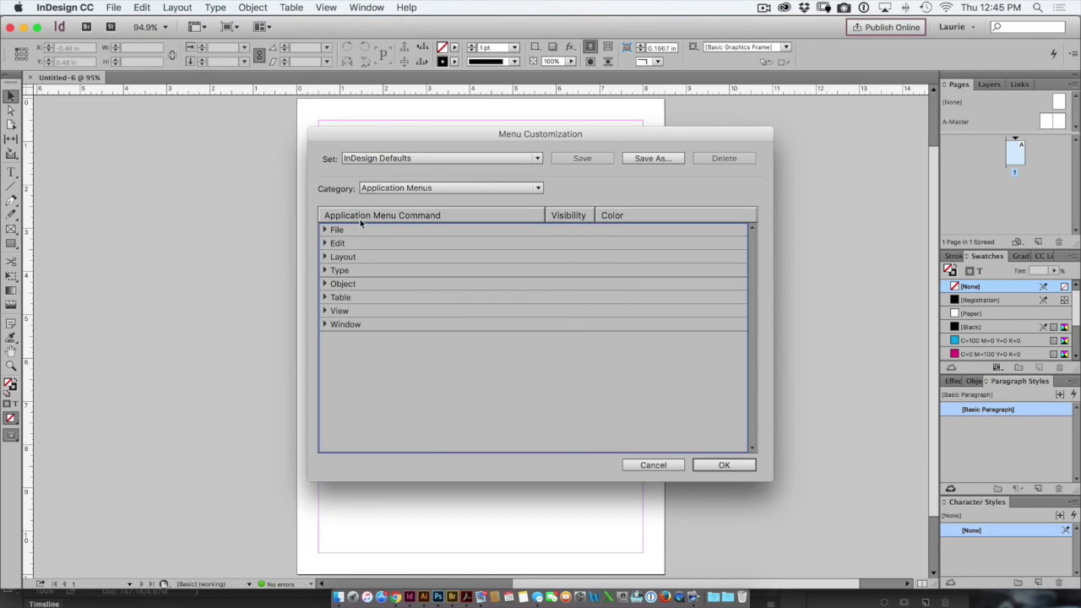
{"action": "left_click", "coordinate": [326, 284]}
{"action": "left_click", "coordinate": [337, 285]}
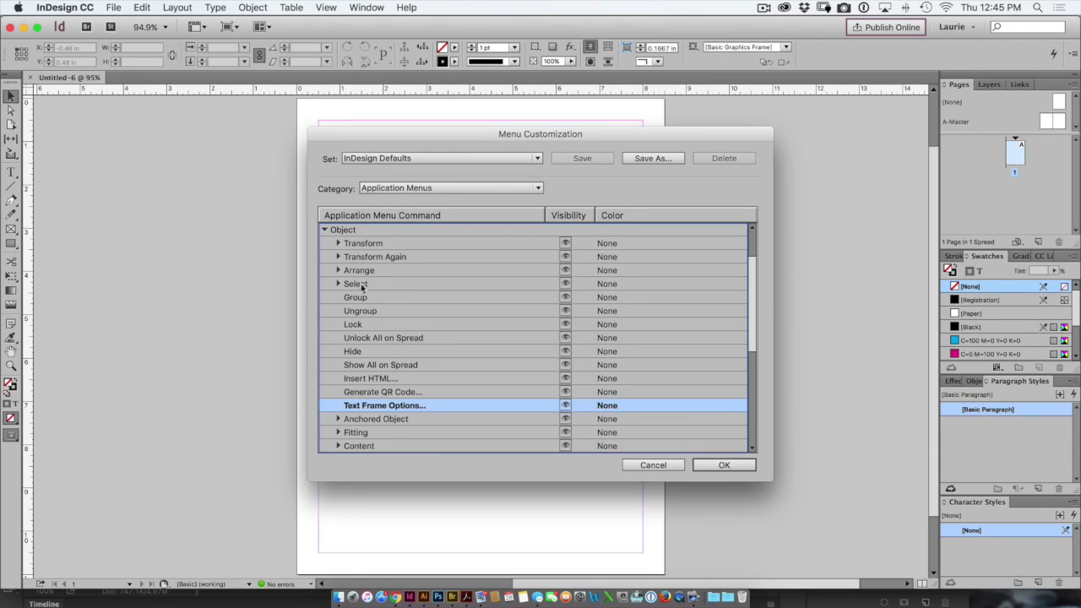
{"action": "left_click", "coordinate": [365, 300]}
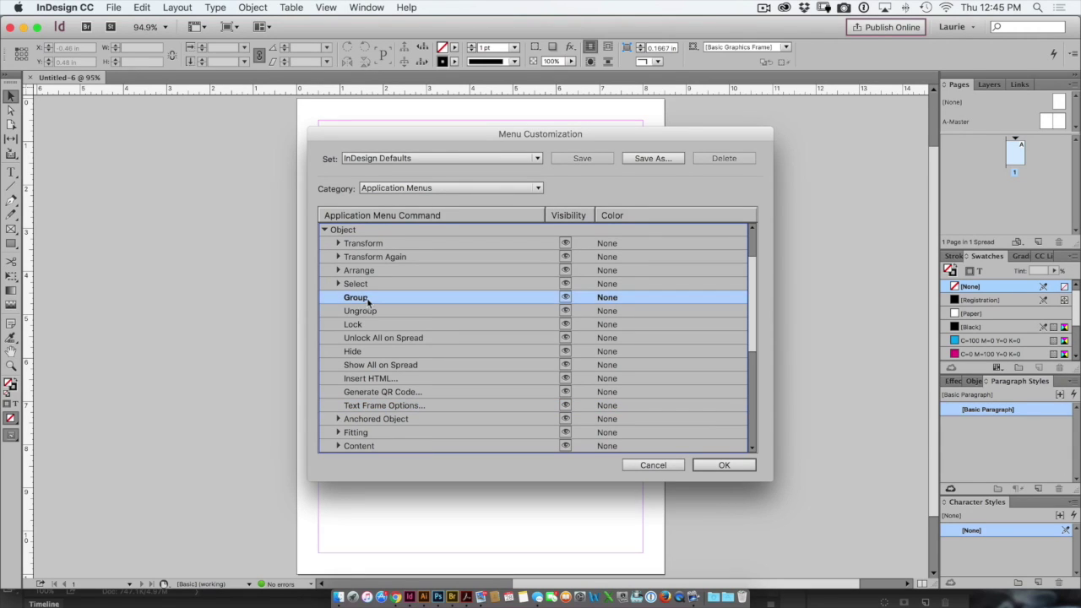
{"action": "left_click", "coordinate": [632, 297]}
{"action": "left_click", "coordinate": [633, 297]}
{"action": "left_click", "coordinate": [640, 337]}
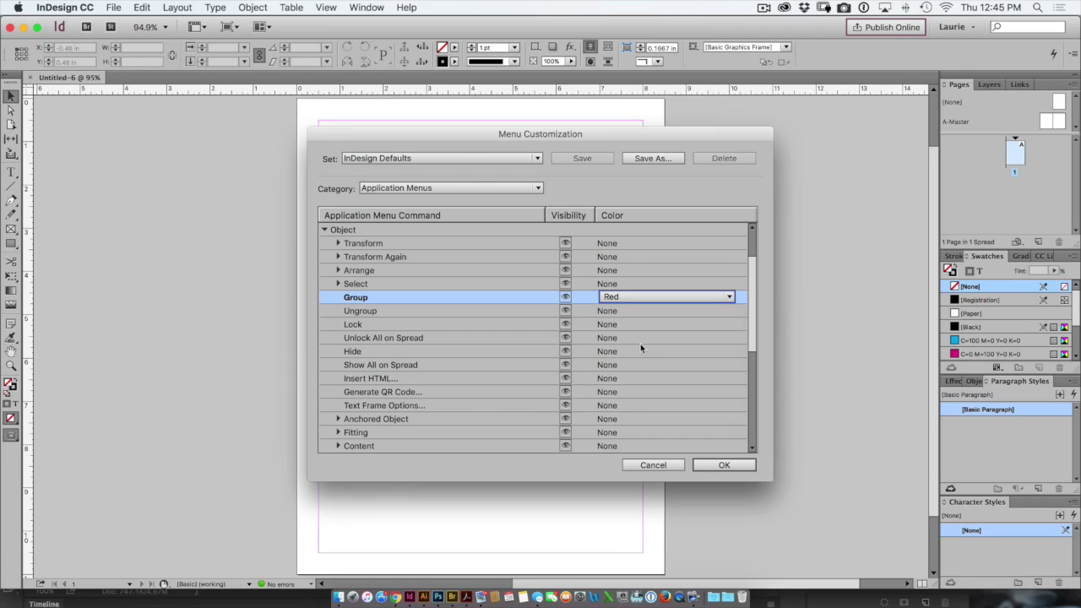
- Colour Text Frame Options Orange, apply the menu set, and check both colours in the Object menu
{"action": "left_click", "coordinate": [412, 407]}
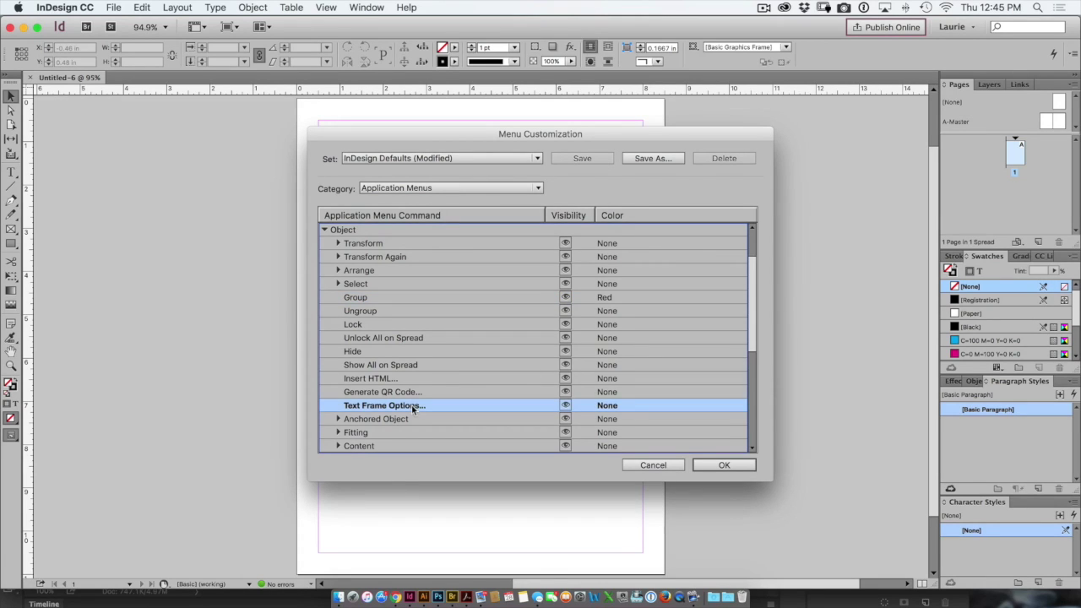
{"action": "left_click", "coordinate": [609, 406]}
{"action": "left_click", "coordinate": [659, 408]}
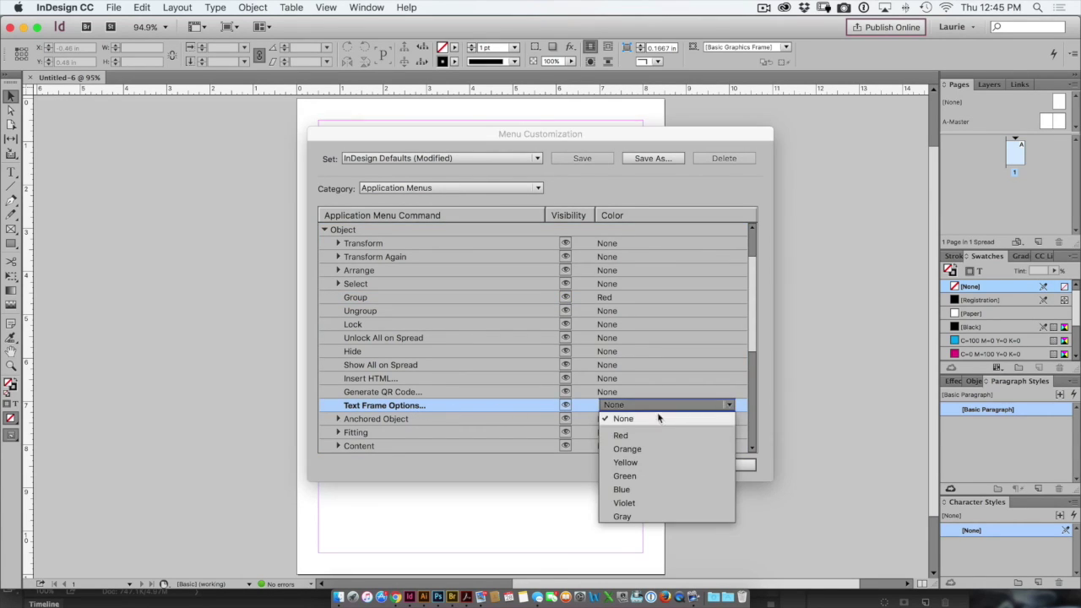
{"action": "left_click", "coordinate": [662, 451]}
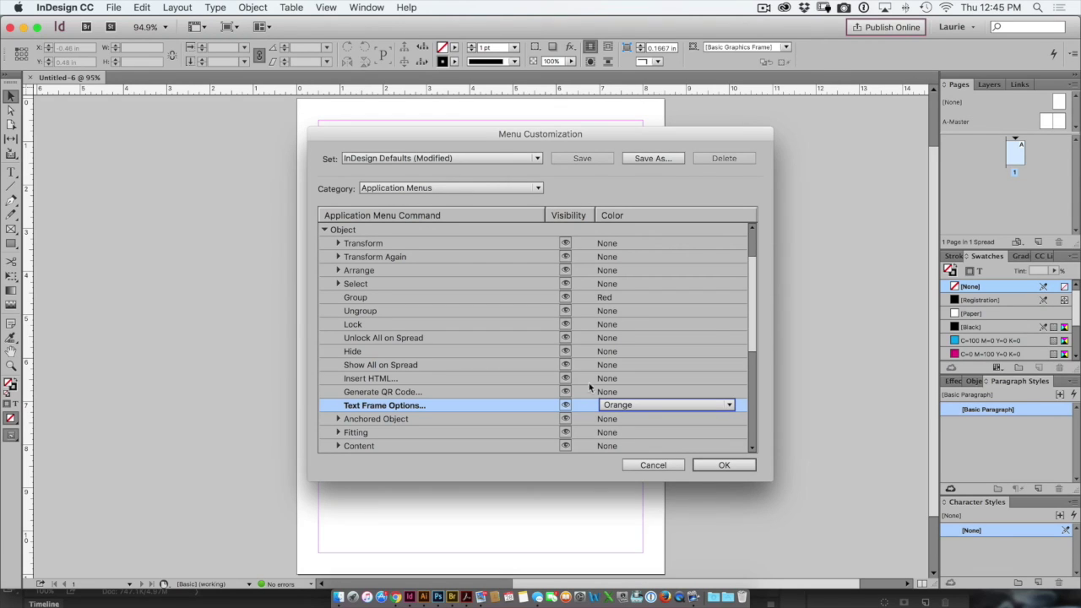
{"action": "left_click", "coordinate": [735, 463]}
{"action": "left_click", "coordinate": [252, 8]}
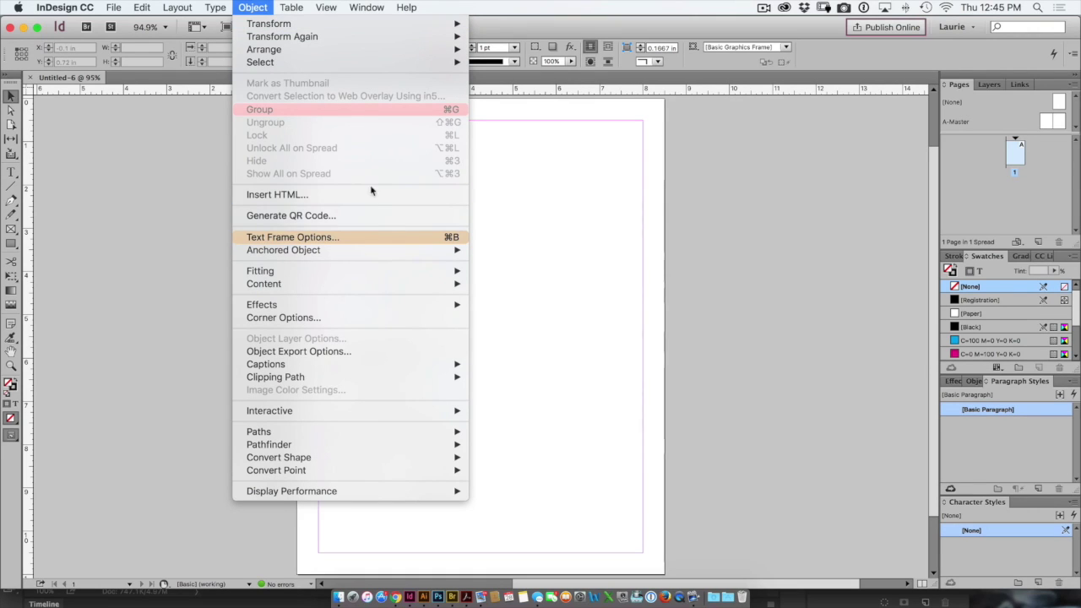
{"action": "left_click", "coordinate": [600, 198]}
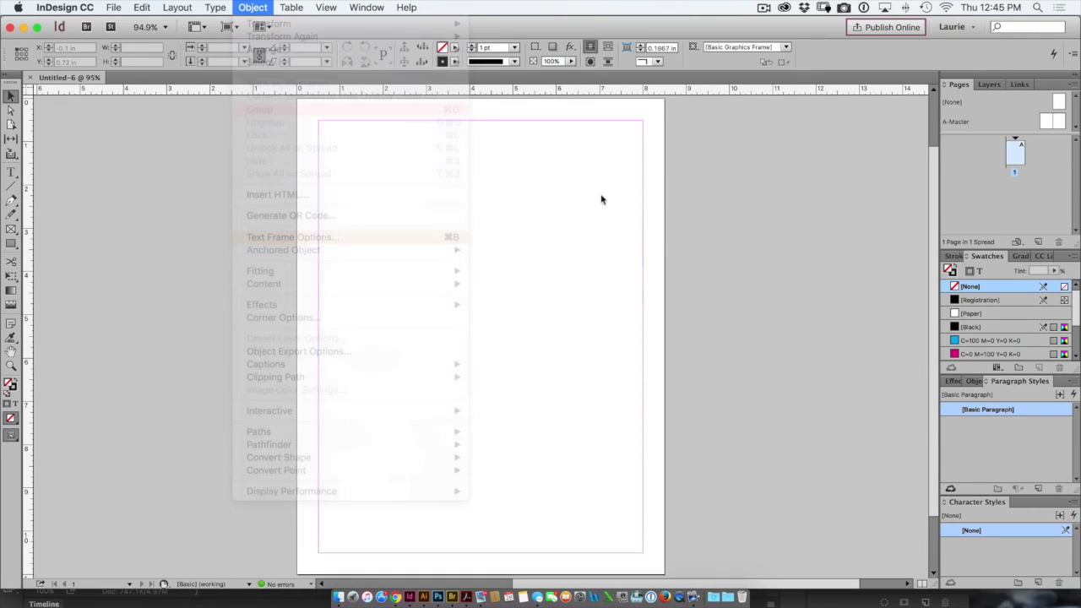
{"action": "left_click", "coordinate": [955, 28]}
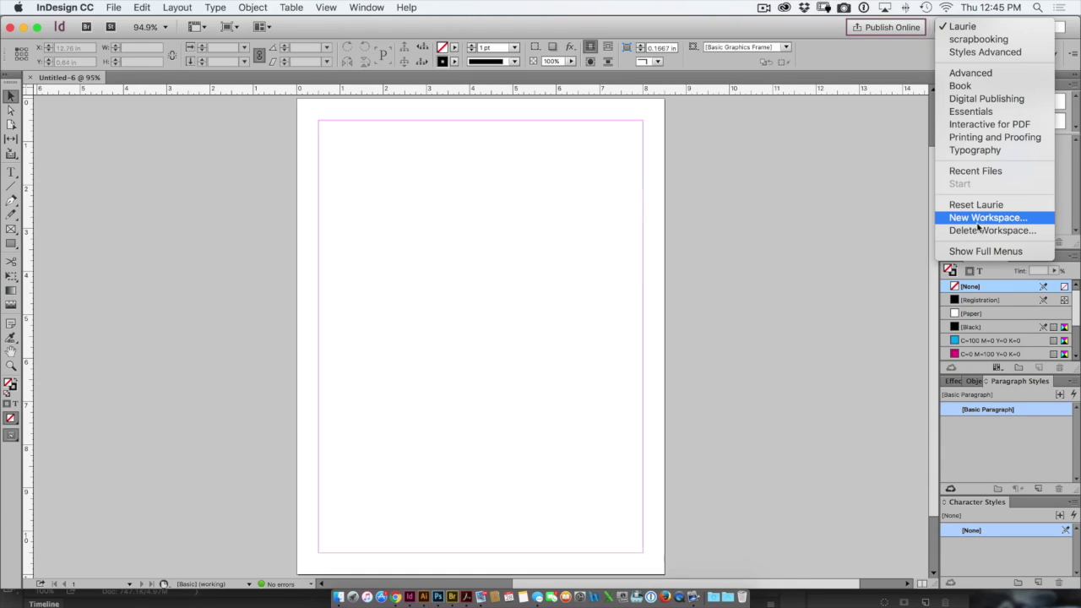
- Save the current layout as a new workspace under the existing custom workspace name, replacing it
{"action": "left_click", "coordinate": [1014, 221]}
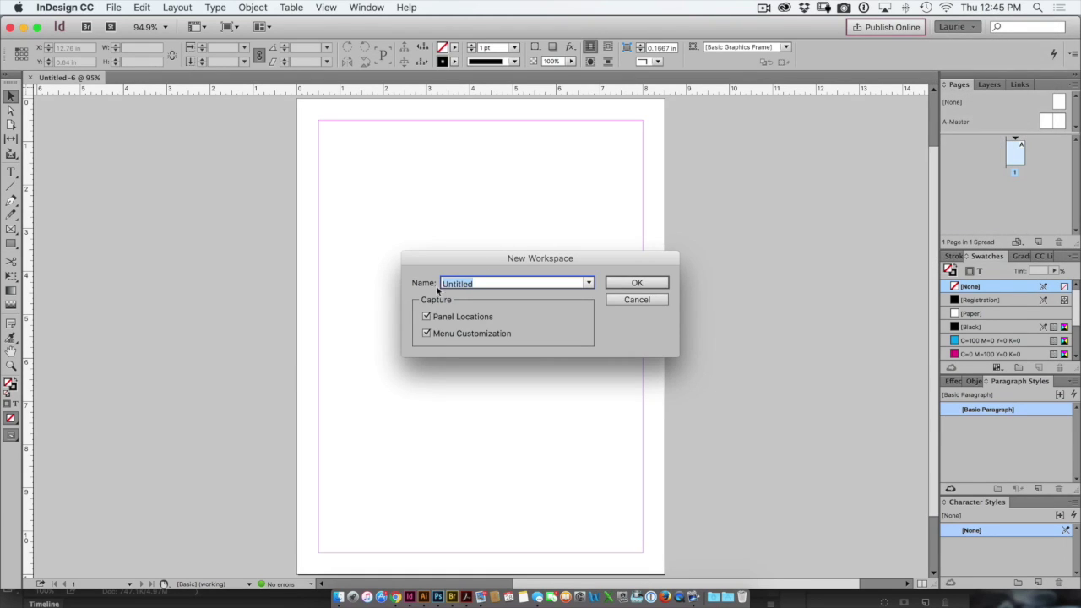
{"action": "left_click", "coordinate": [588, 283]}
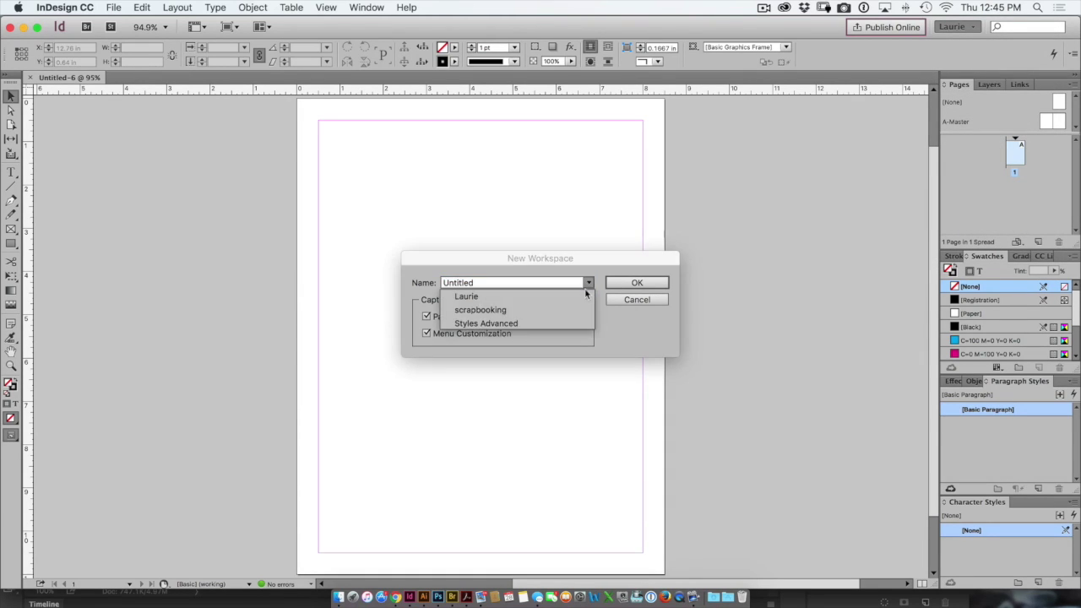
{"action": "left_click", "coordinate": [574, 302]}
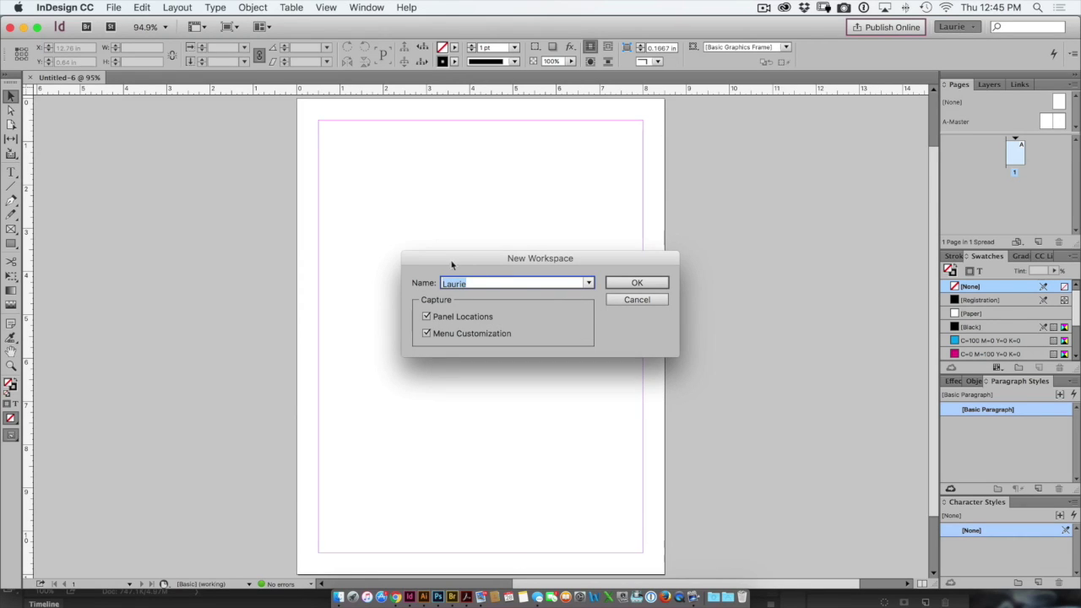
{"action": "left_click", "coordinate": [636, 283]}
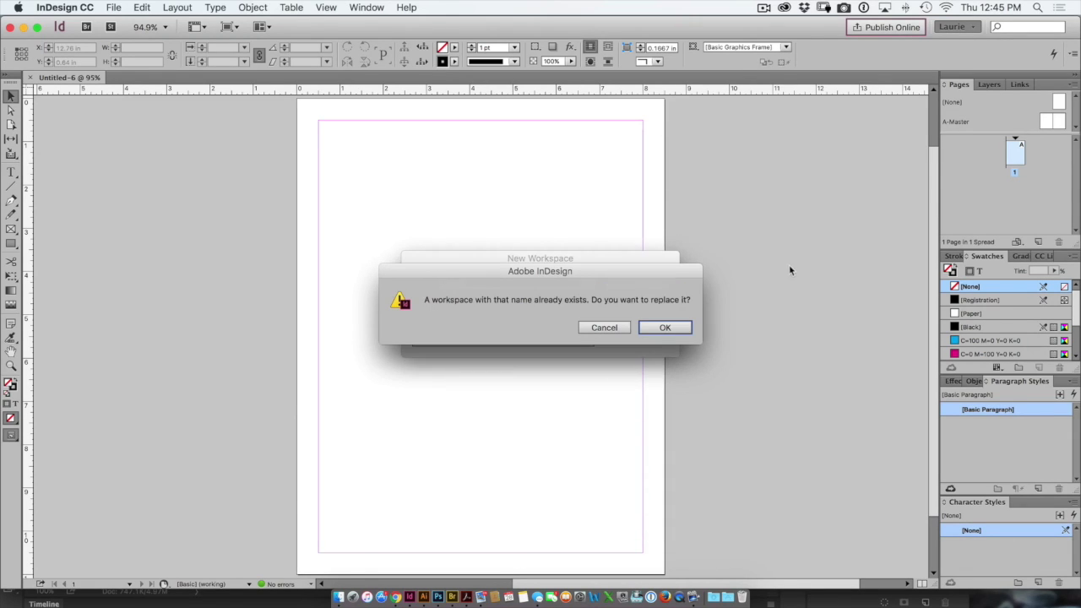
{"action": "left_click", "coordinate": [665, 328]}
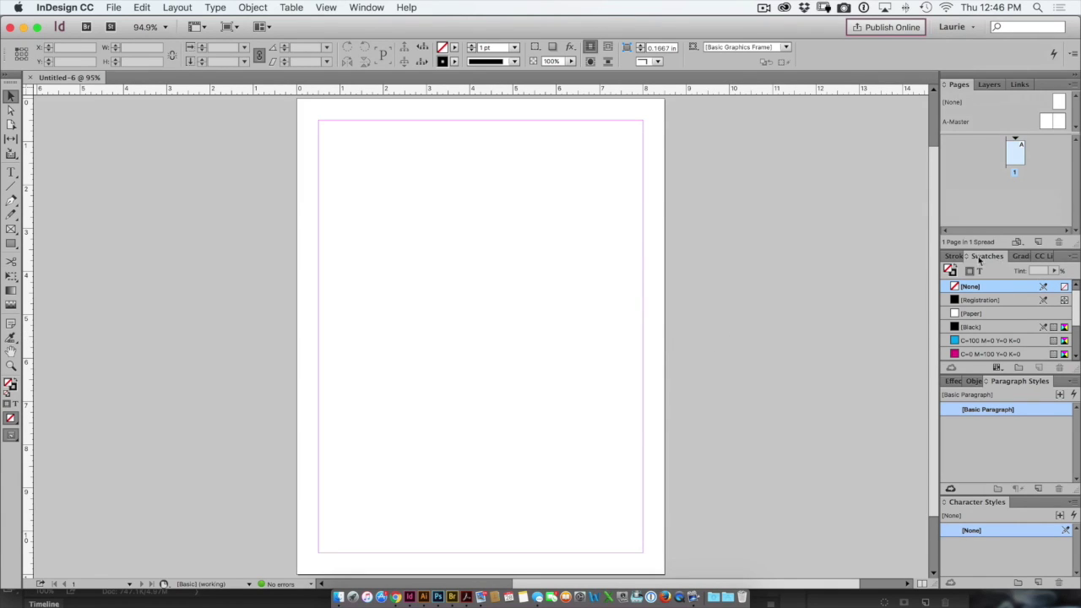
- Float and close the Swatches, Paragraph Styles and Character Styles panels, then glance at the Object menu
{"action": "left_click_drag", "start_coordinate": [979, 258], "coordinate": [657, 199]}
{"action": "left_click_drag", "start_coordinate": [994, 395], "coordinate": [725, 391]}
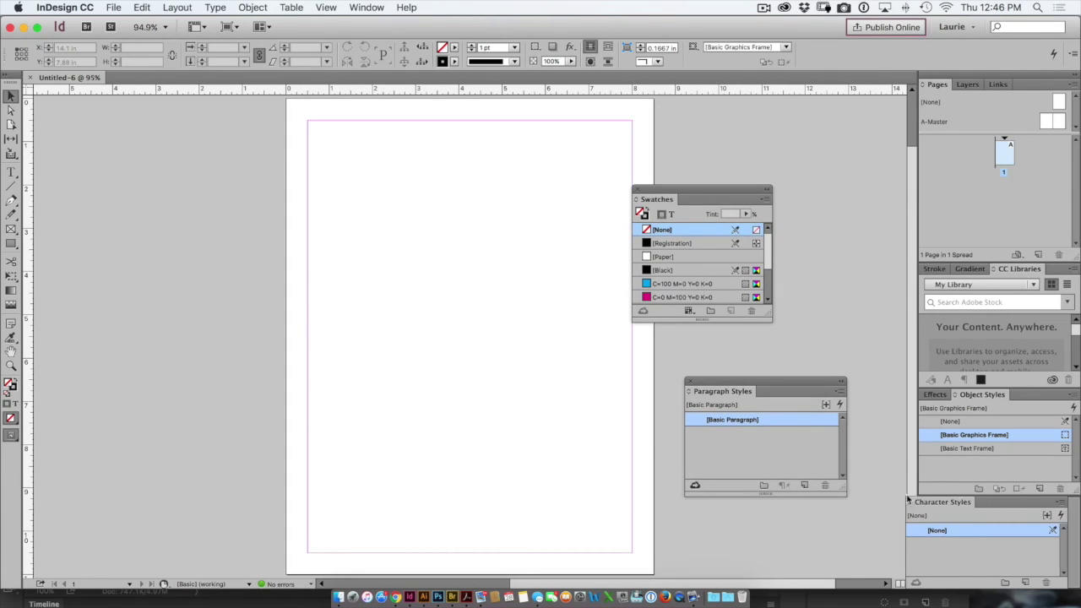
{"action": "left_click_drag", "start_coordinate": [908, 499], "coordinate": [472, 377]}
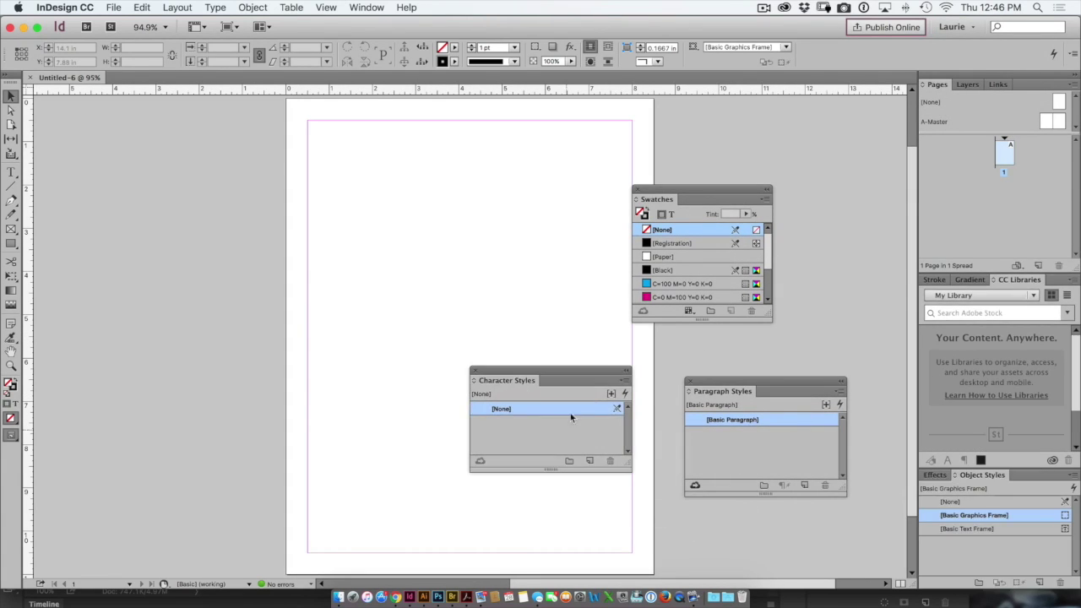
{"action": "left_click", "coordinate": [688, 381]}
{"action": "left_click", "coordinate": [636, 189]}
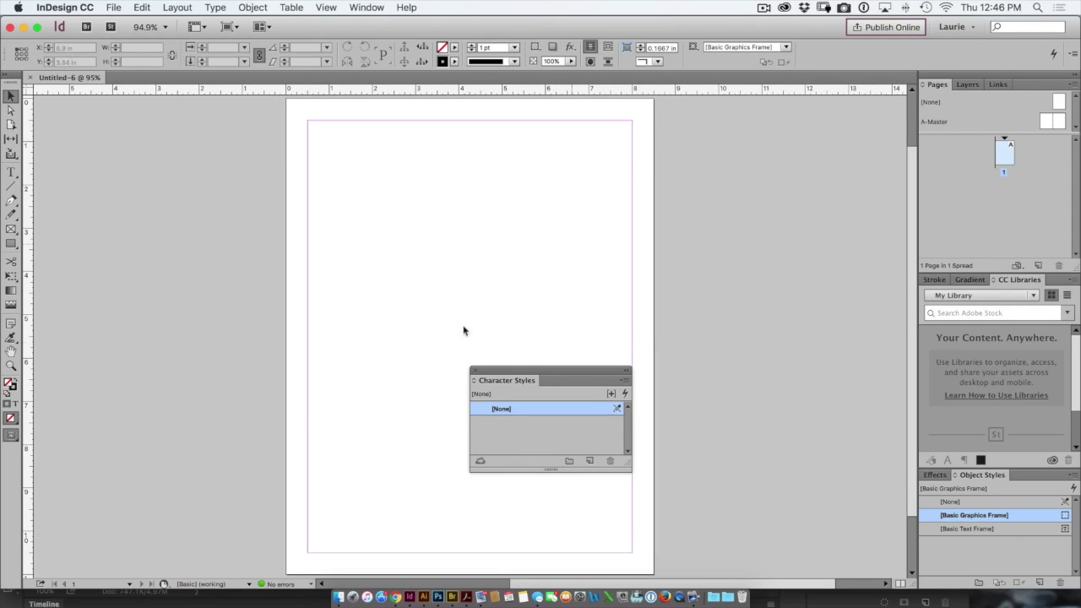
{"action": "left_click", "coordinate": [472, 371]}
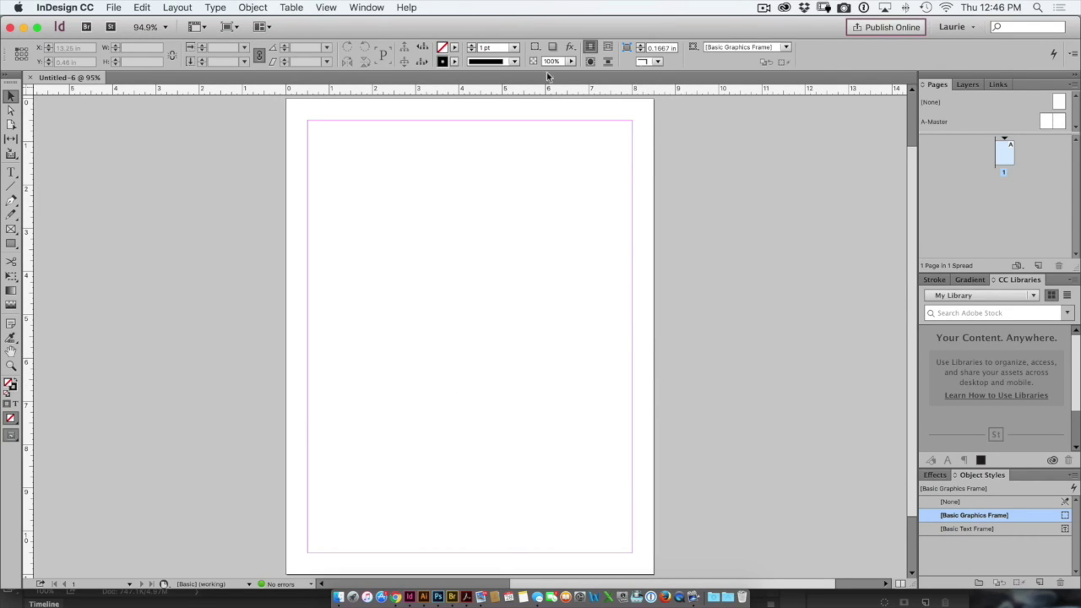
{"action": "left_click", "coordinate": [243, 7]}
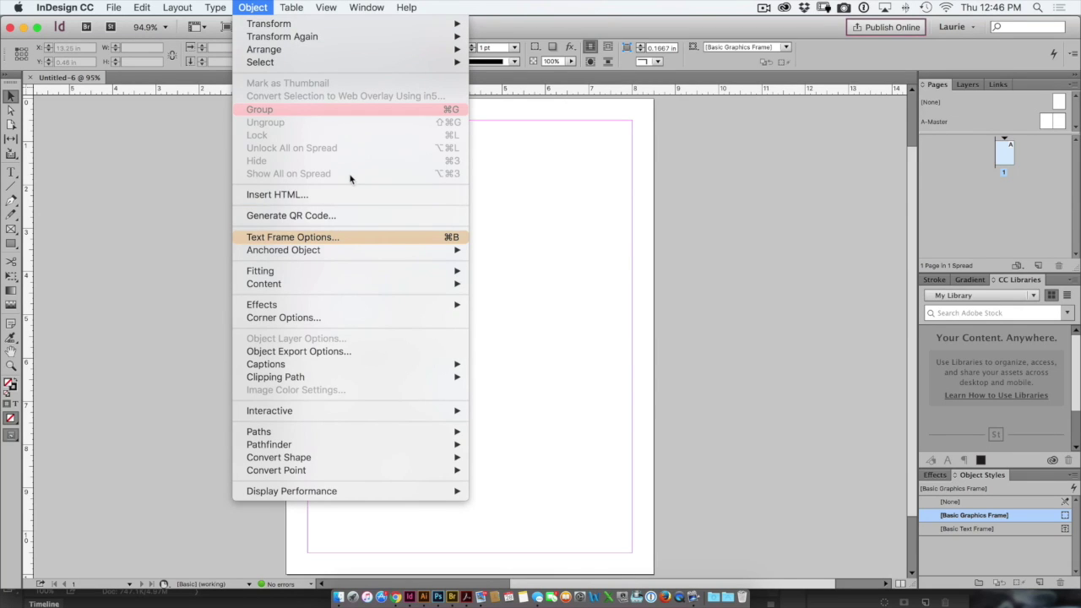
{"action": "key", "text": "Escape"}
- Reset the custom workspace and confirm Group shows red and Text Frame Options orange in the Object menu
{"action": "left_click", "coordinate": [959, 26]}
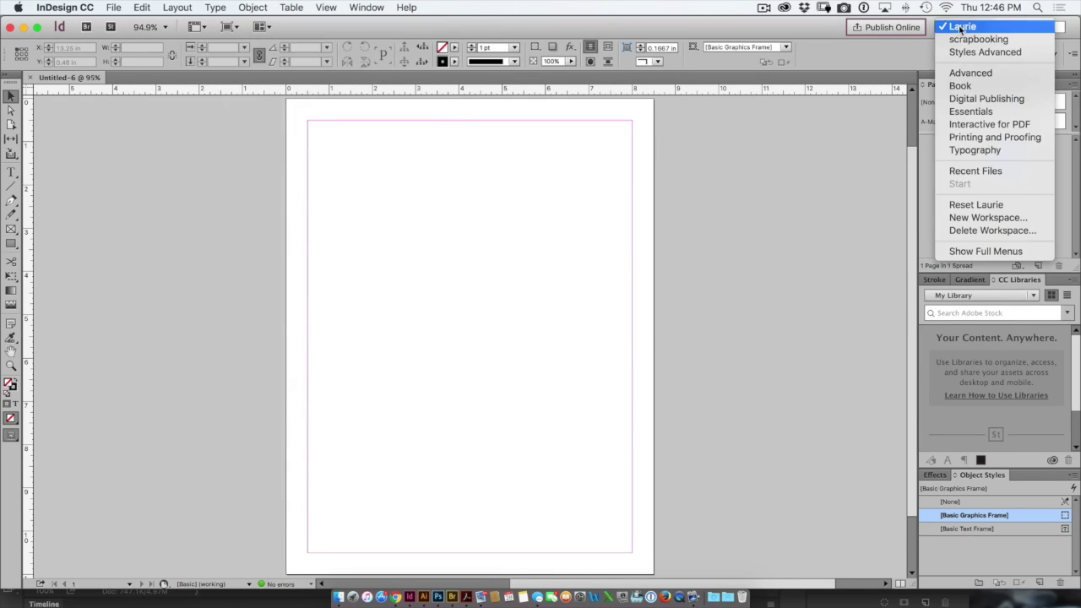
{"action": "left_click", "coordinate": [992, 204]}
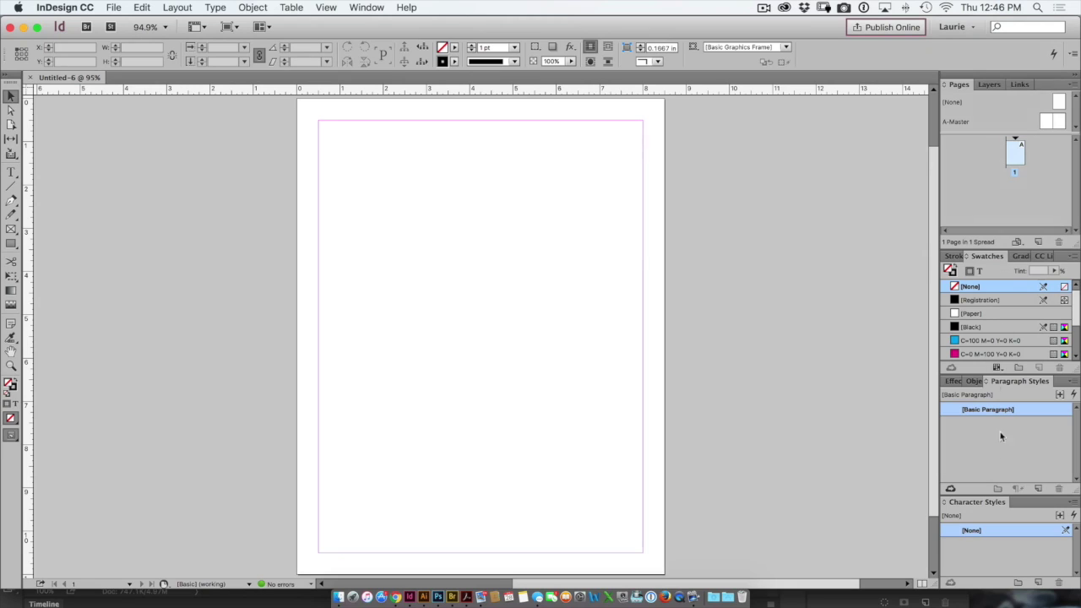
{"action": "left_click", "coordinate": [252, 7]}
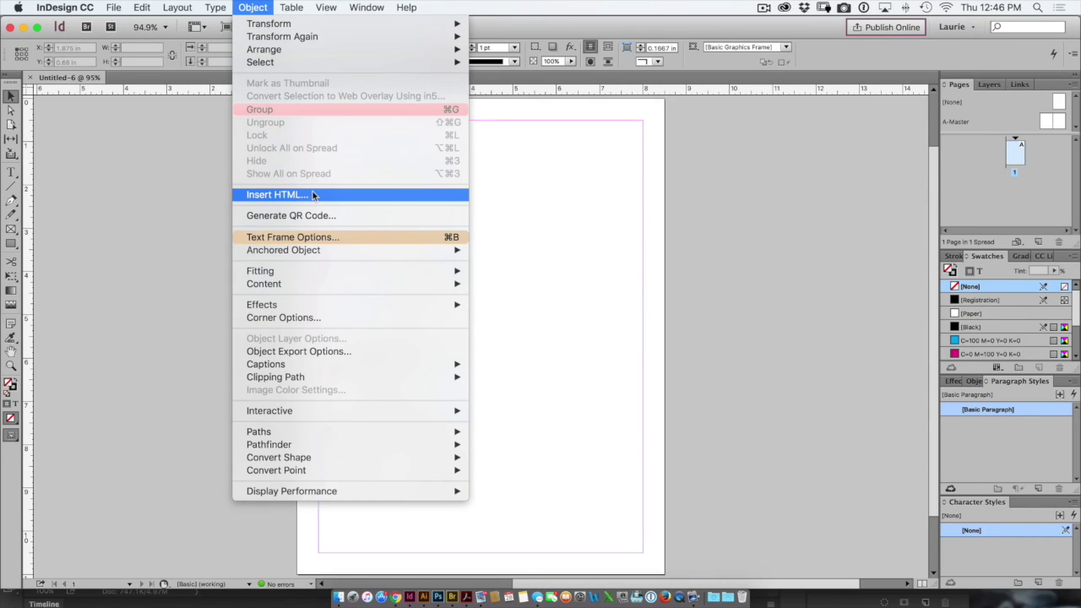
{"action": "key", "text": "Escape"}
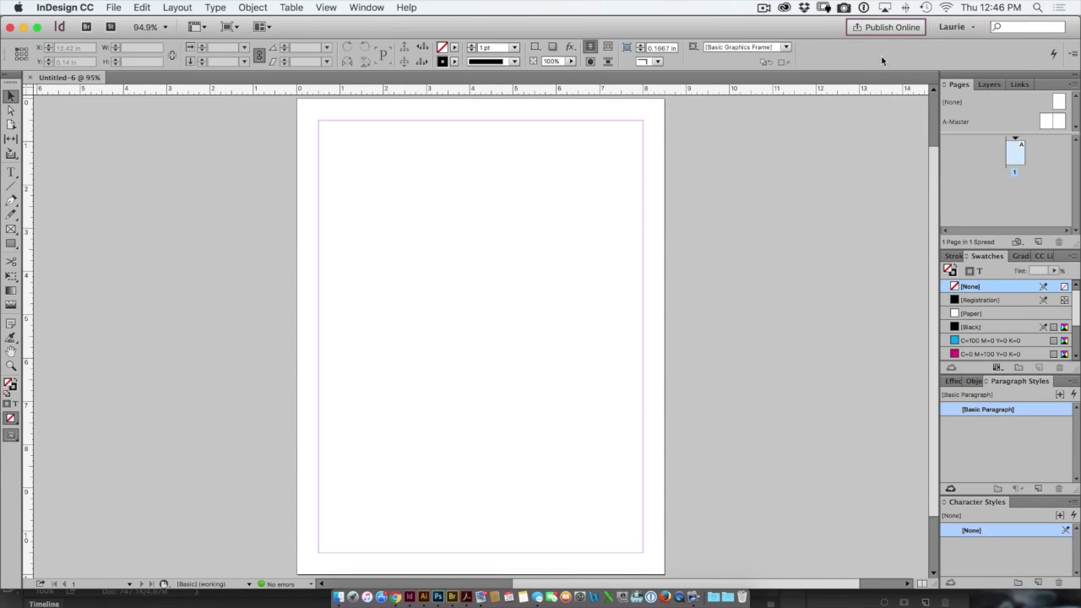
- View the Publish Online preview pop-up, then dismiss it to return to the blank page
{"action": "mouse_move", "coordinate": [889, 28]}
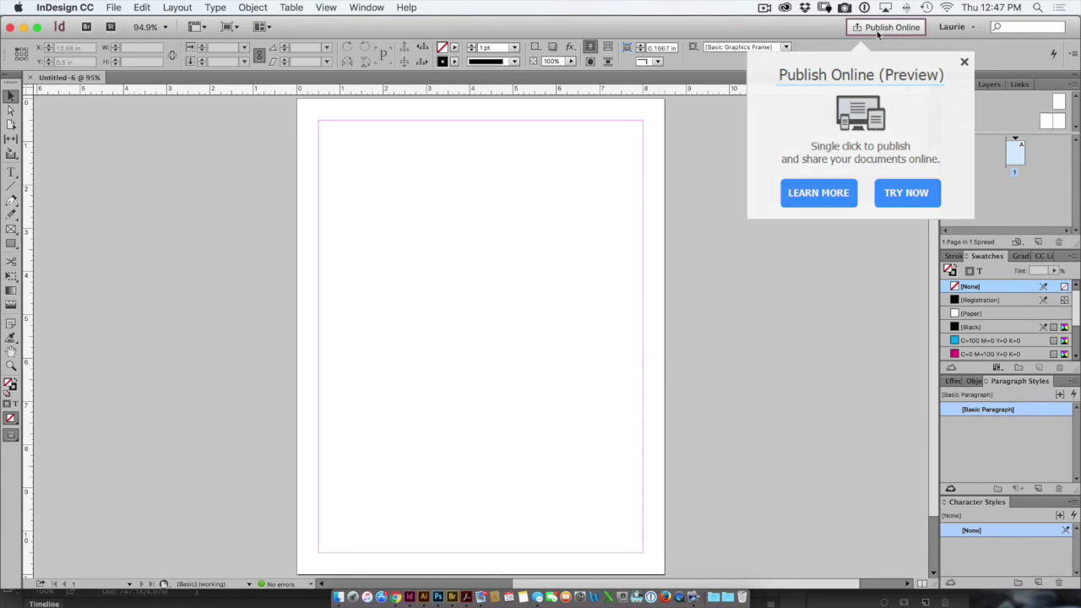
{"action": "left_click", "coordinate": [878, 30]}
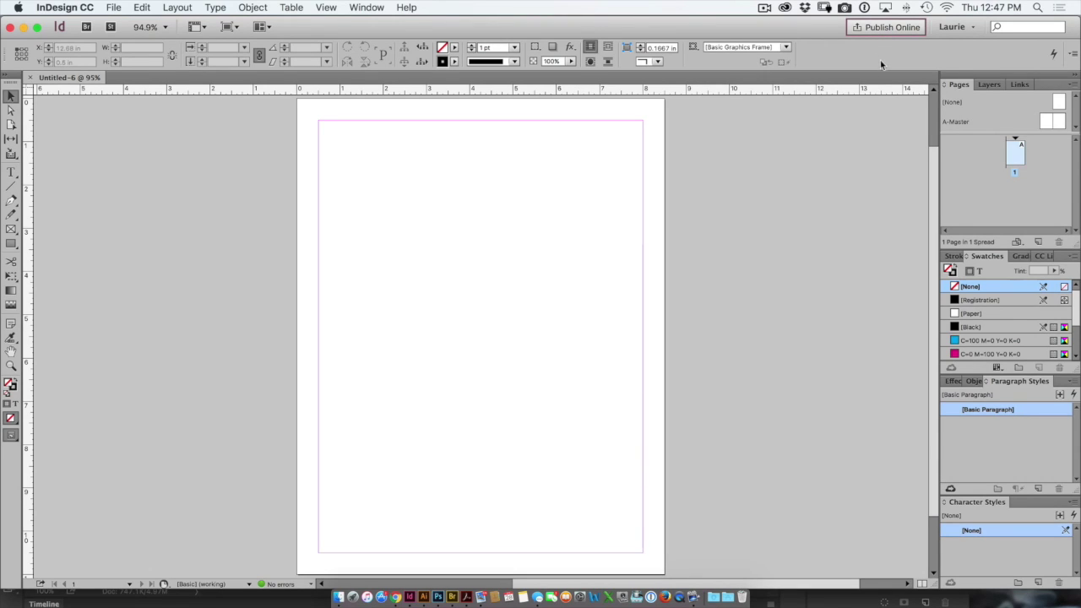
{"action": "left_click", "coordinate": [76, 11]}
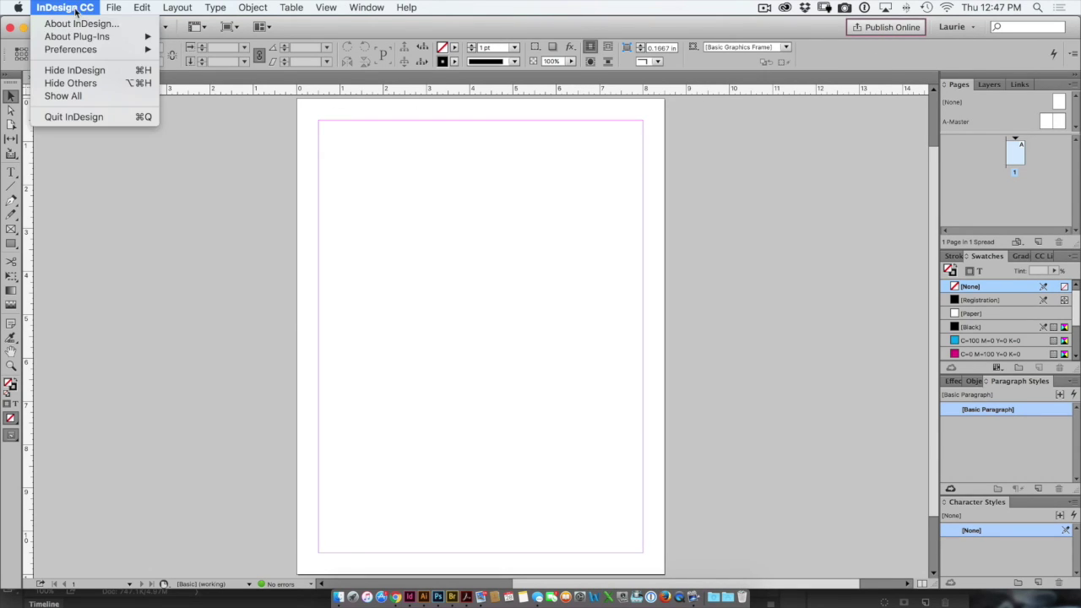
{"action": "mouse_move", "coordinate": [90, 56]}
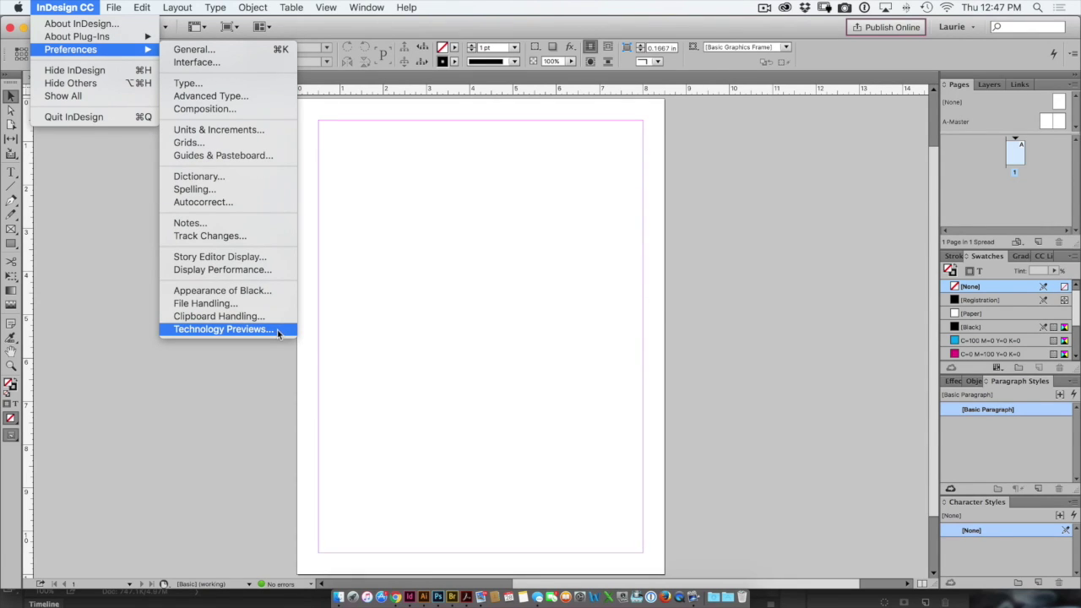
{"action": "left_click", "coordinate": [223, 330]}
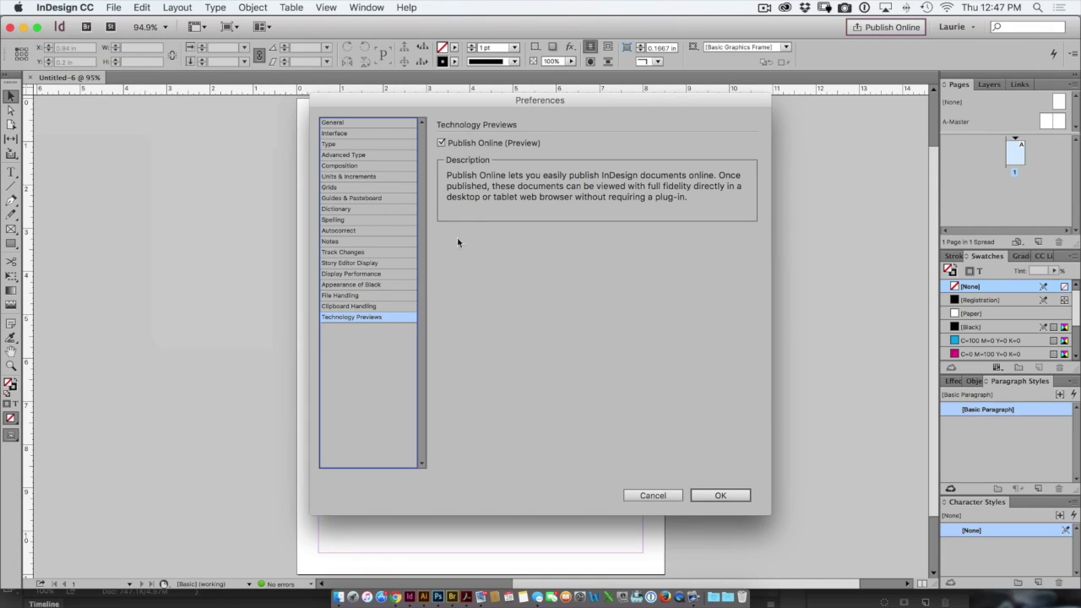
{"action": "left_click", "coordinate": [448, 146]}
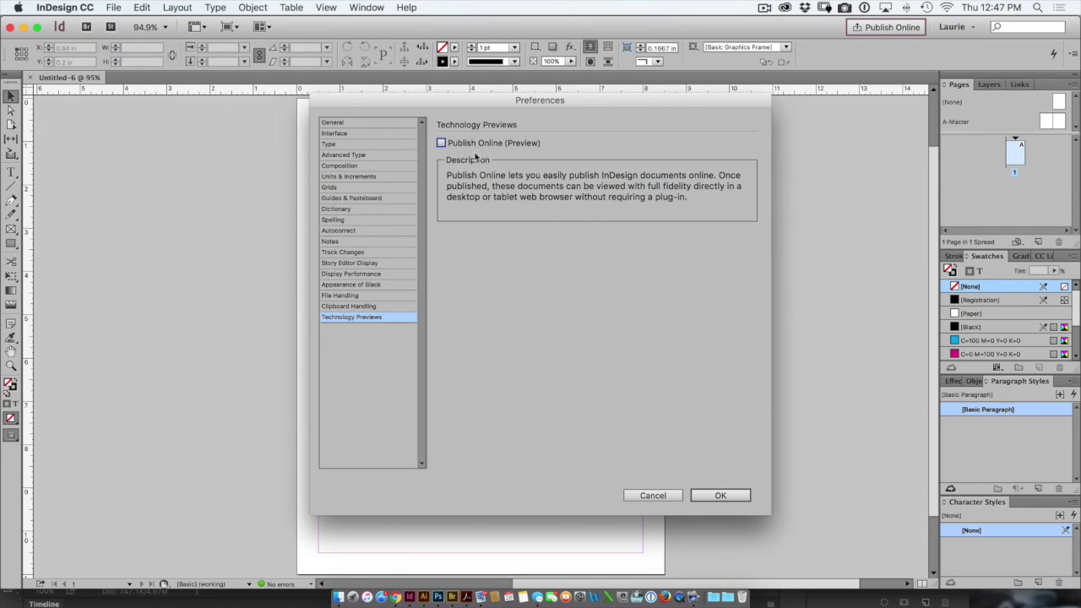
{"action": "left_click", "coordinate": [731, 496]}
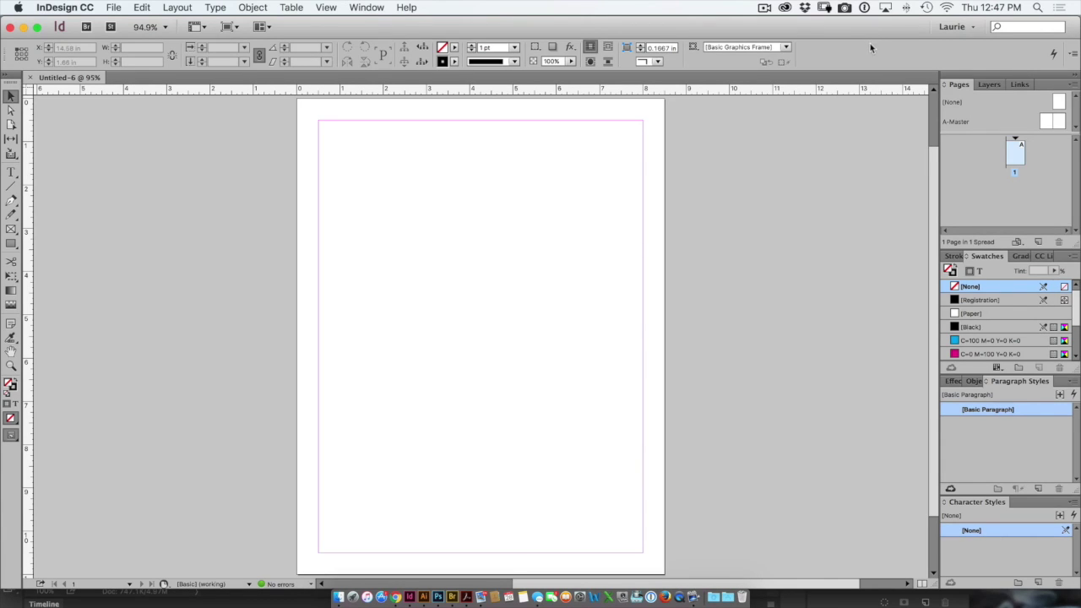
{"action": "left_click", "coordinate": [81, 12]}
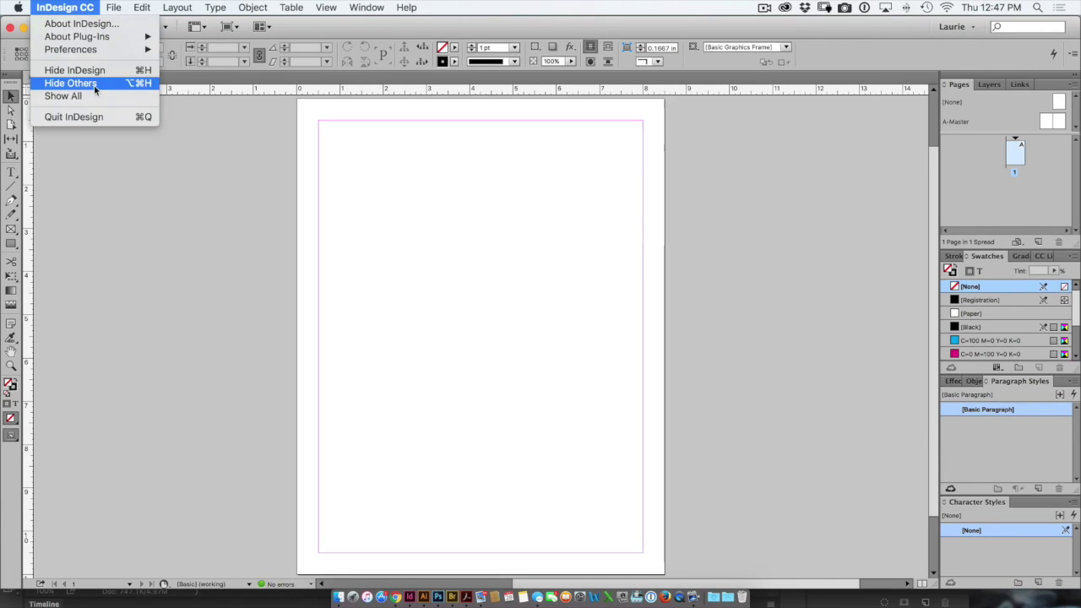
{"action": "mouse_move", "coordinate": [99, 52]}
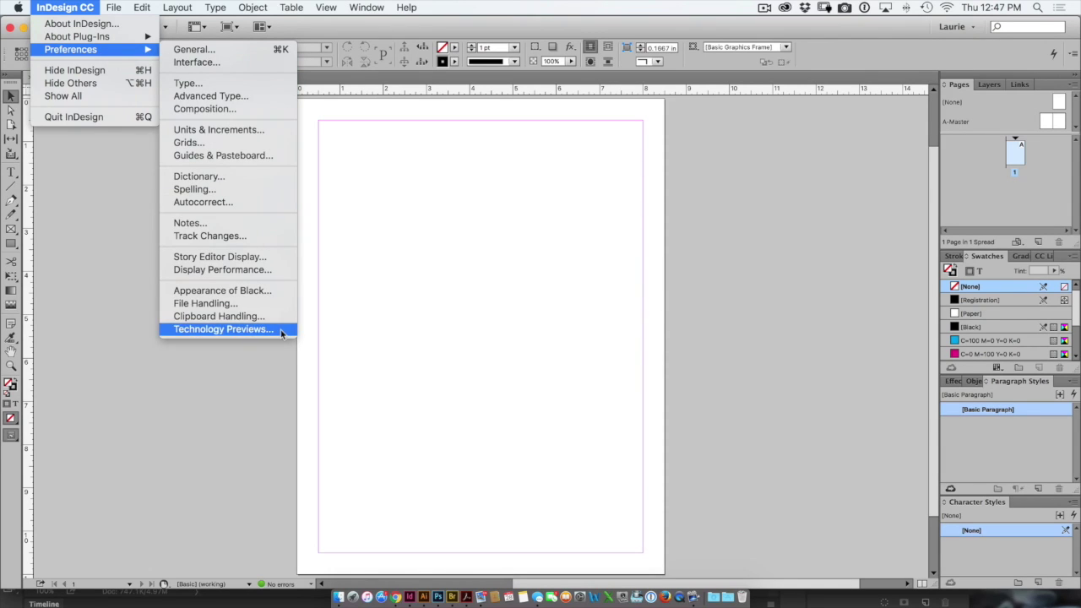
{"action": "left_click", "coordinate": [224, 330]}
{"action": "left_click", "coordinate": [490, 144]}
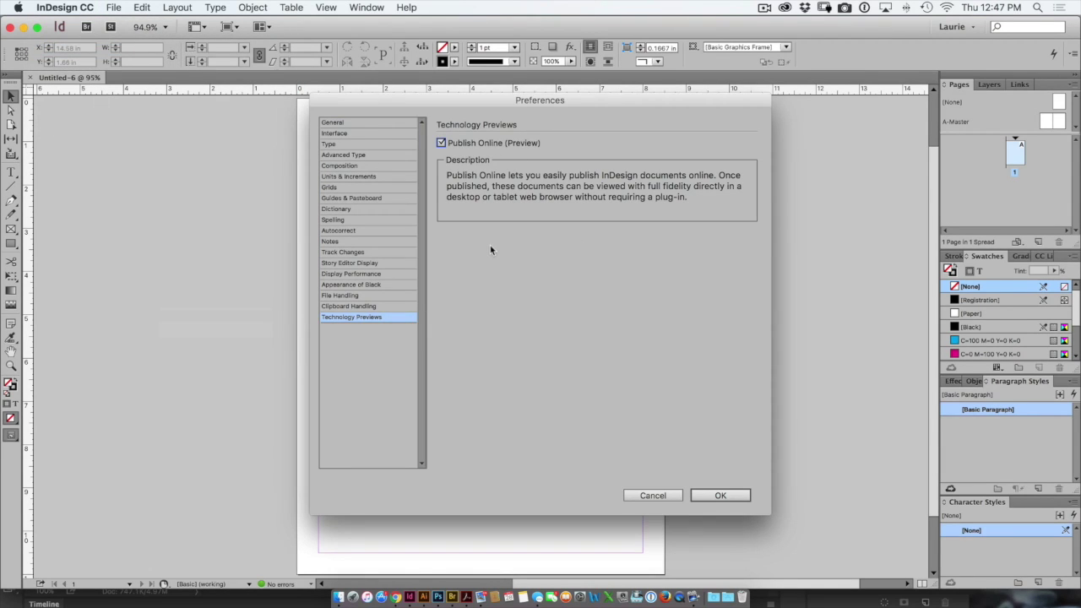
{"action": "left_click", "coordinate": [728, 498]}
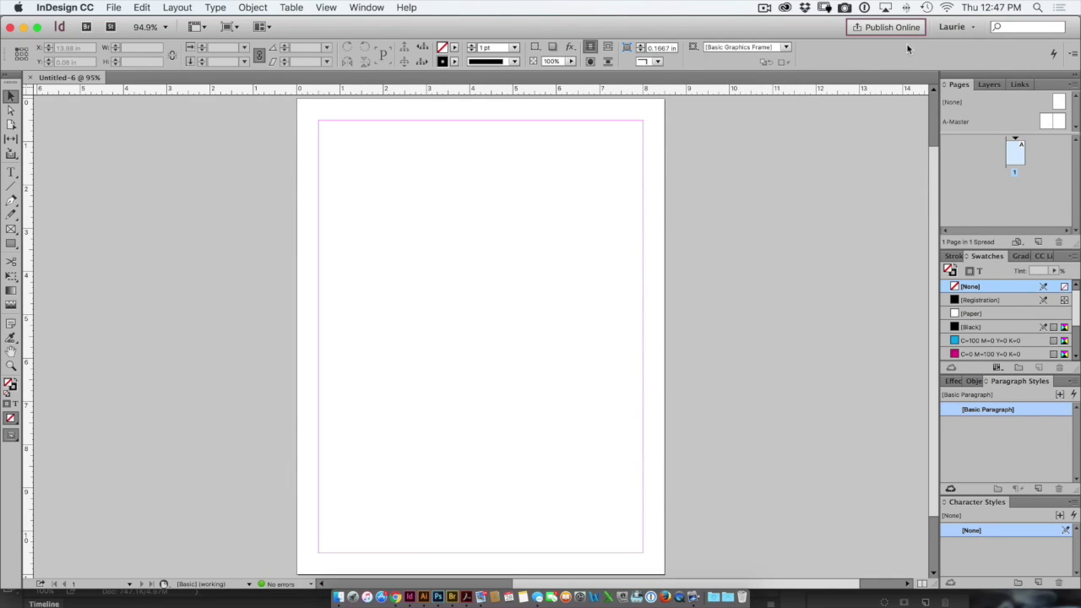
- Publish the blank Untitled-6 document through Publish Online
{"action": "mouse_move", "coordinate": [890, 29]}
{"action": "left_click", "coordinate": [895, 30]}
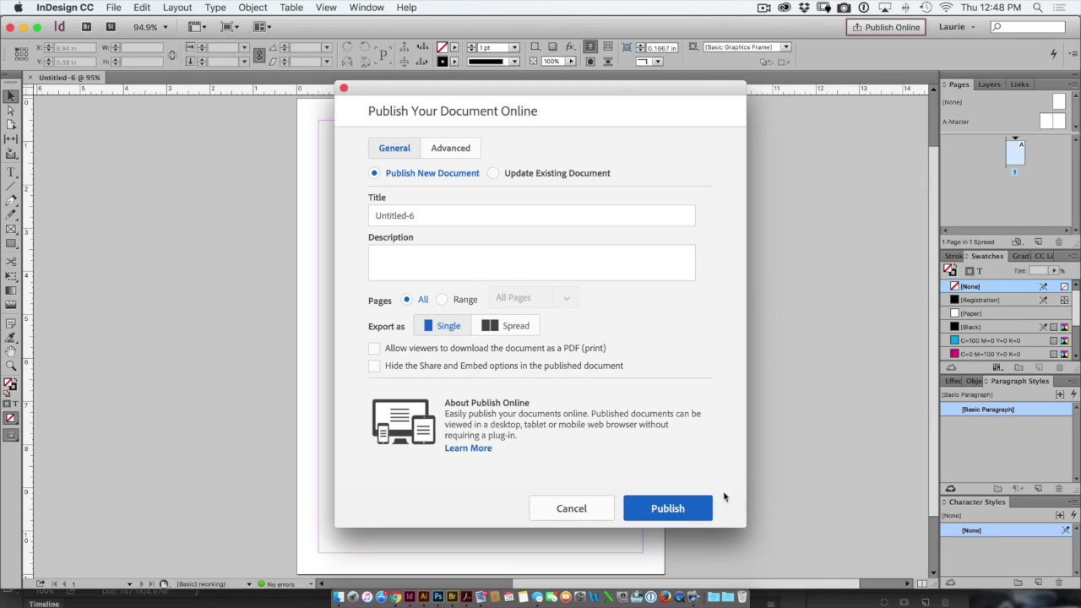
{"action": "left_click", "coordinate": [693, 510]}
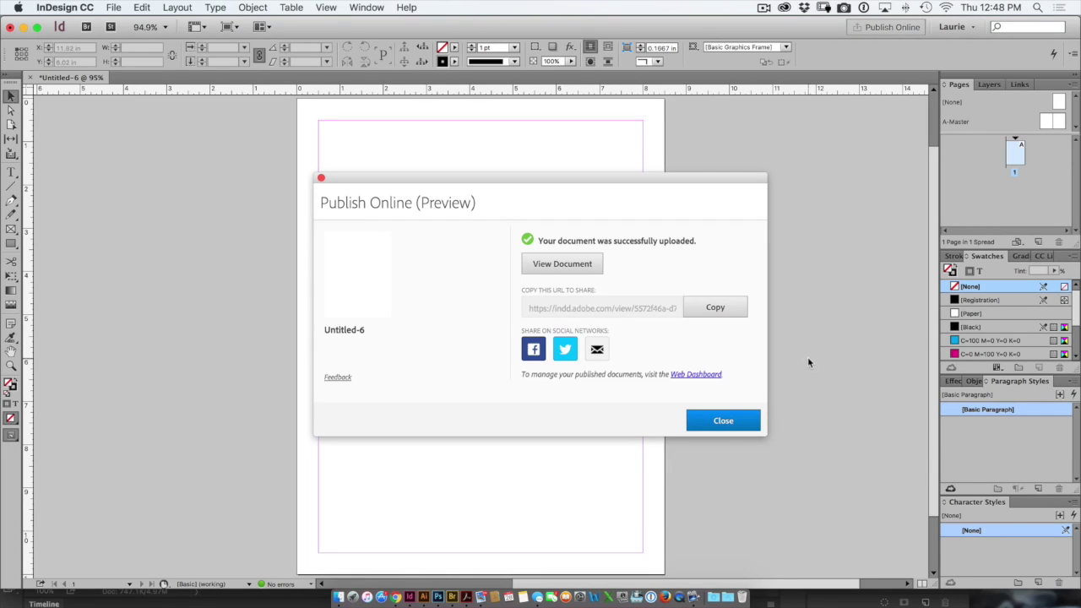
- View the published Untitled-6 in the browser, close that page, and close the upload summary
{"action": "left_click", "coordinate": [561, 263]}
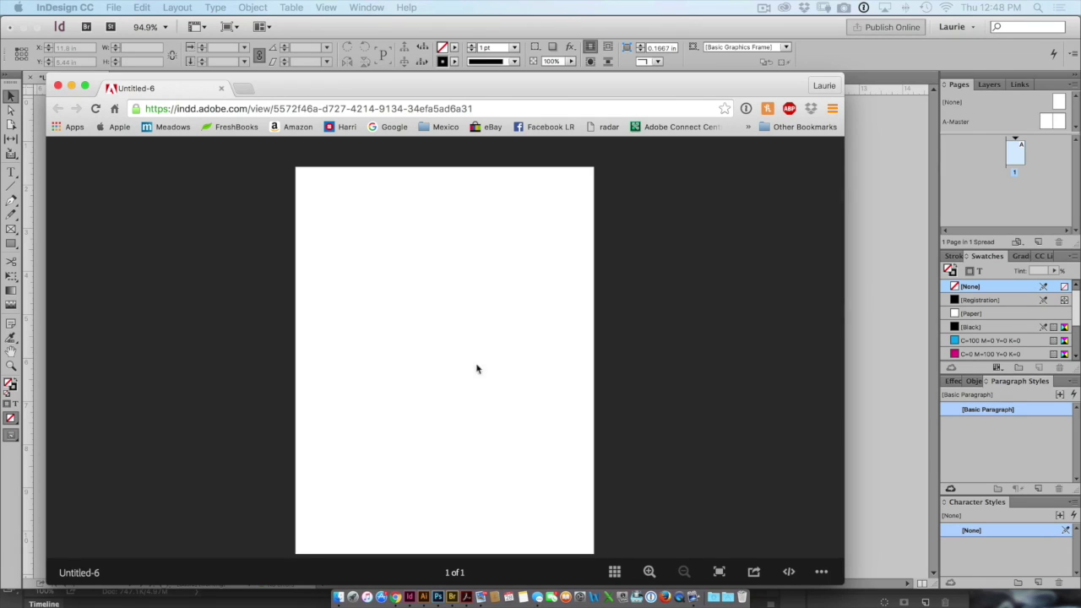
{"action": "left_click", "coordinate": [221, 89]}
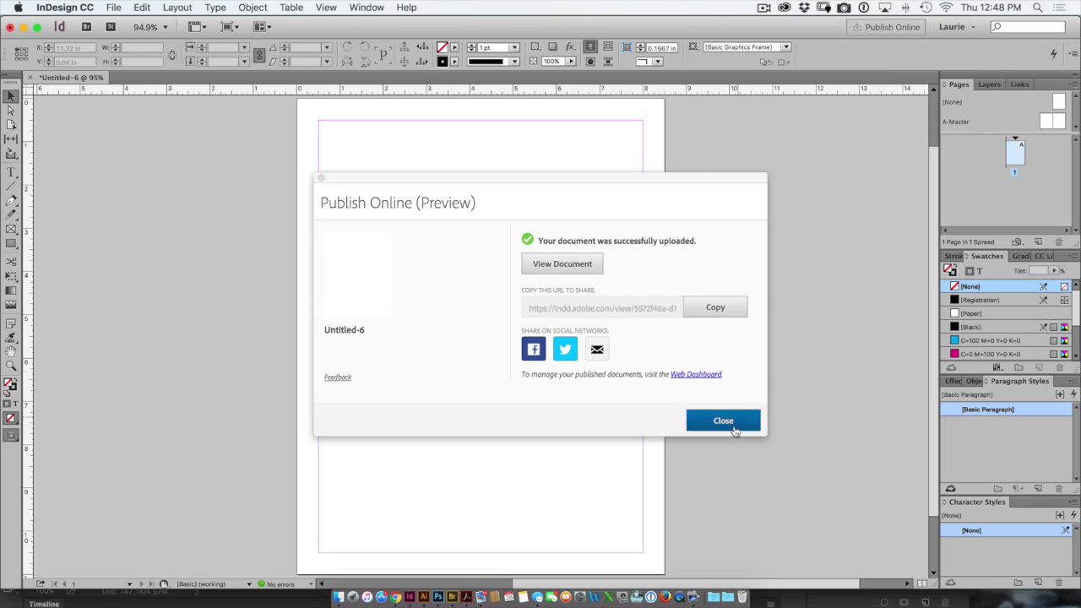
{"action": "left_click", "coordinate": [728, 425]}
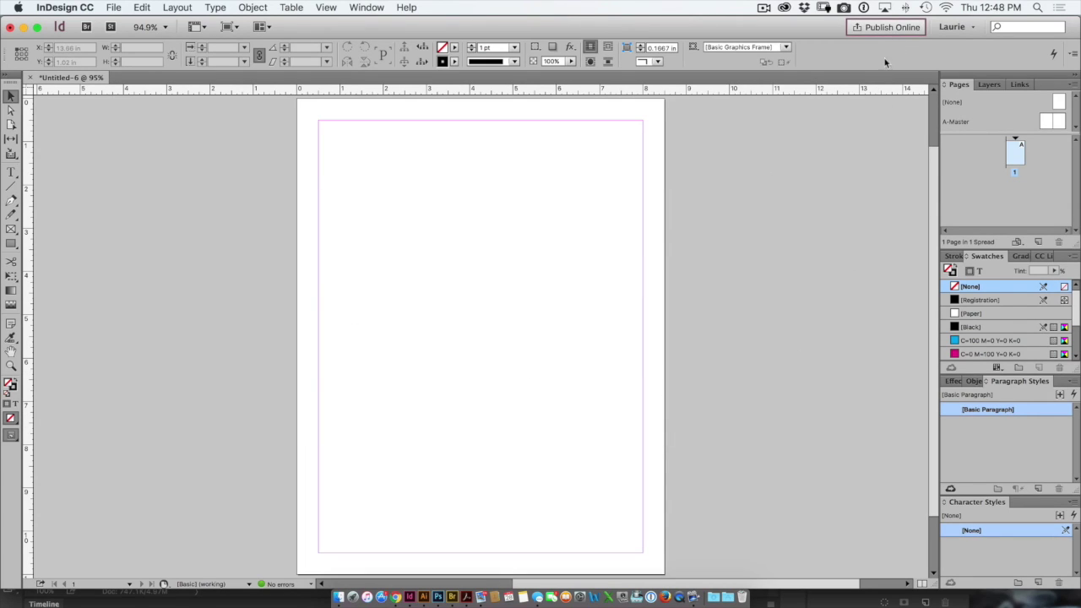